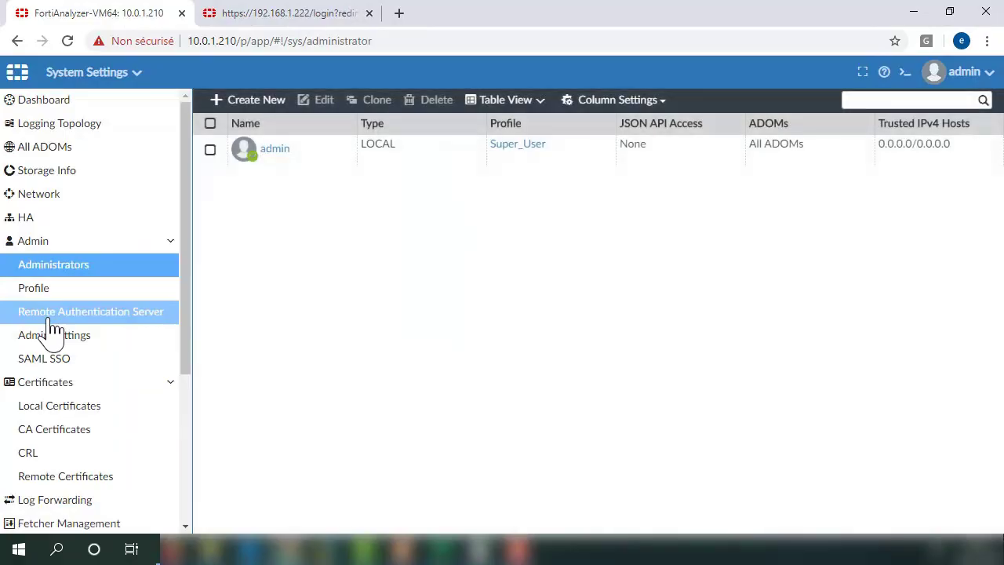
Start a new LDAP Server entry under Remote Authentication Server.
click(52, 317)
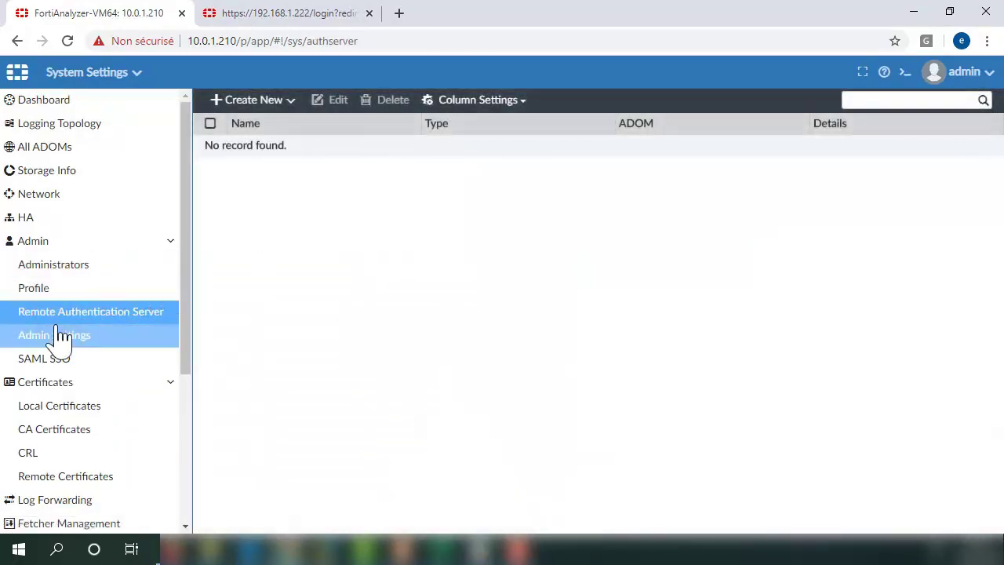
click(261, 108)
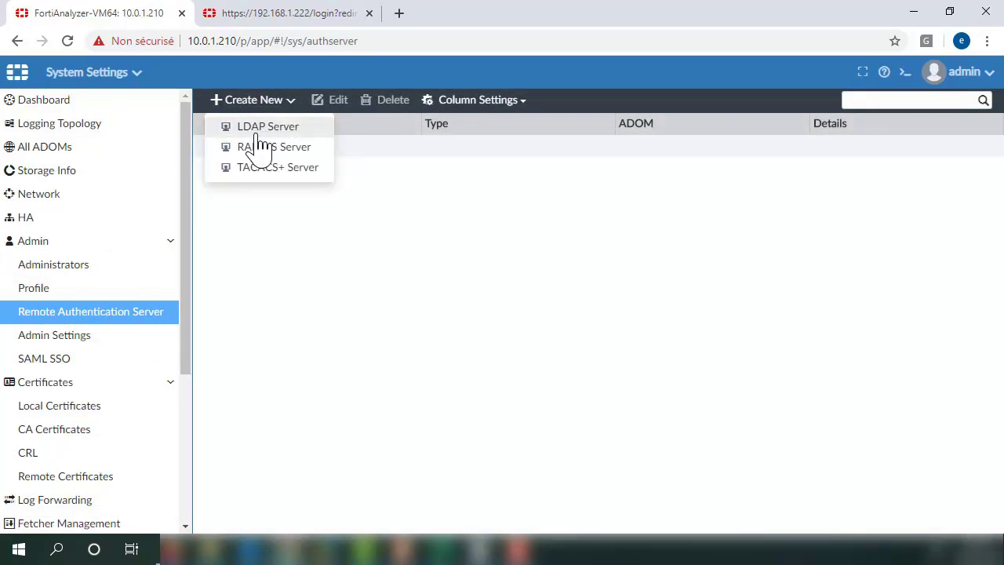
click(264, 132)
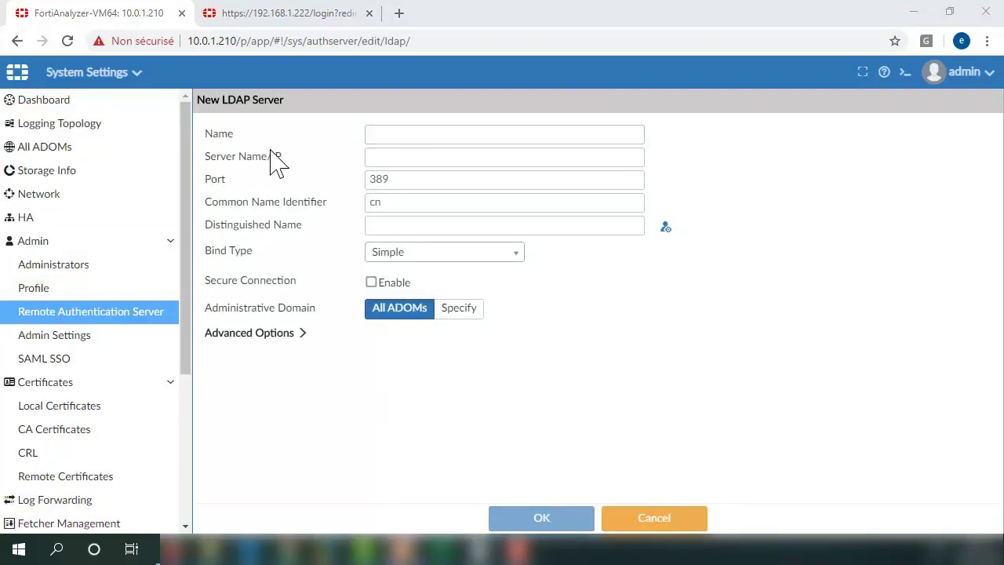
Name the new LDAP server AD_alphorm.
click(422, 137)
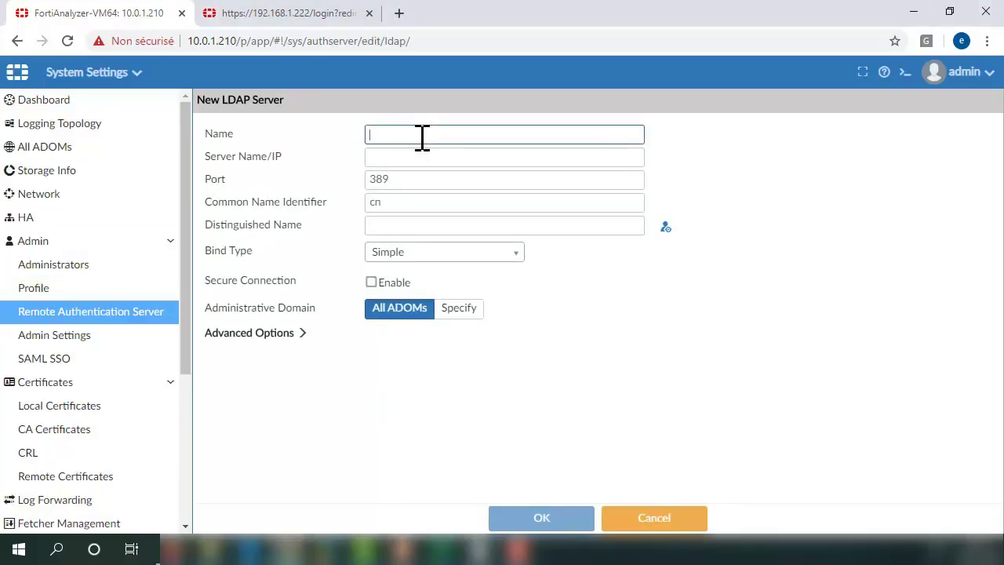
text(AD-ALPhorm)
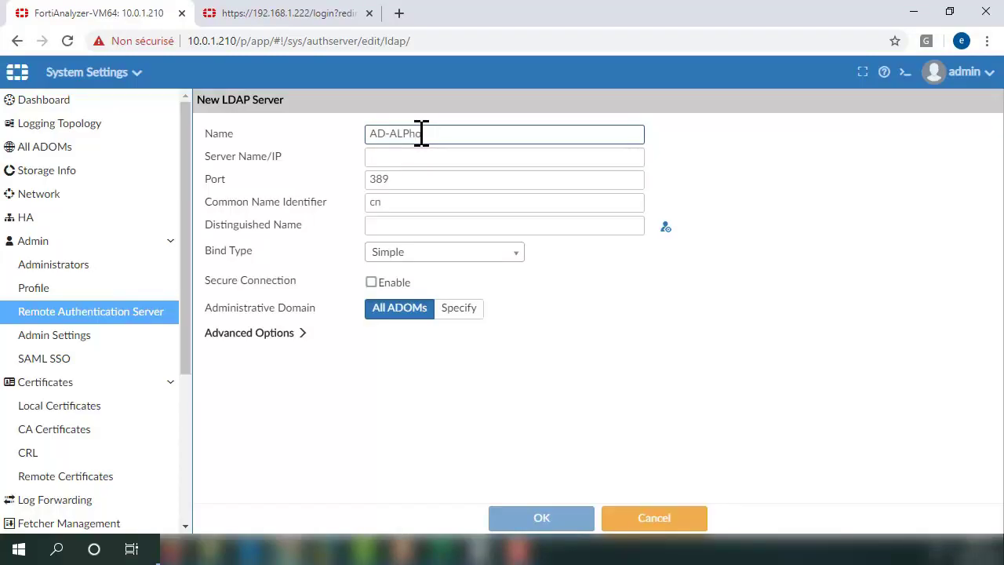
key(BackSpace)
key(BackSpace)
key(BackSpace)
key(BackSpace)
key(BackSpace)
key(BackSpace)
key(BackSpace)
text(alphorm)
click(409, 157)
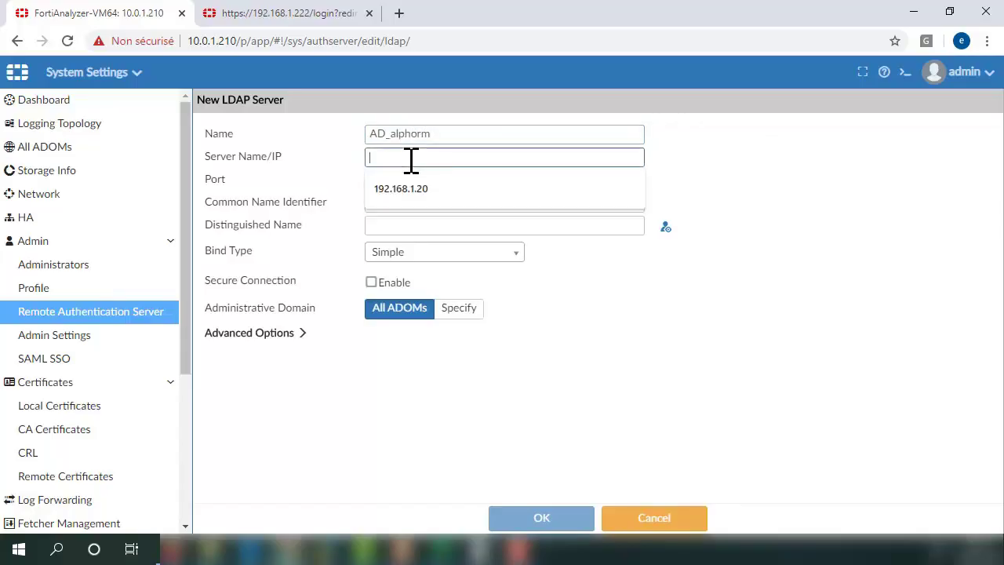
click(280, 197)
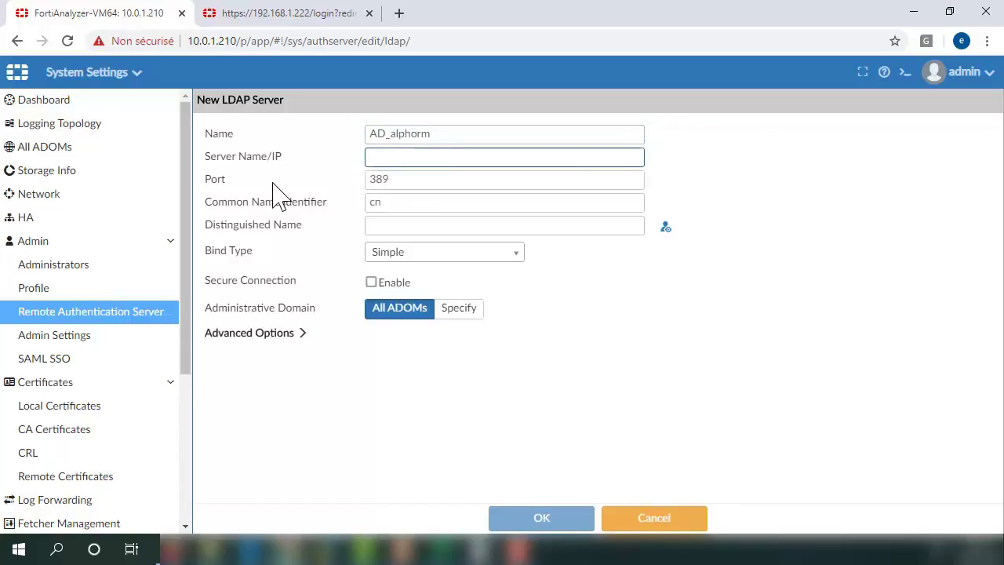
Run ipconfig in Command Prompt on DC-Win16 to find its IPv4 address 10.0.1.22.
mouse_move(320, 531)
click(291, 482)
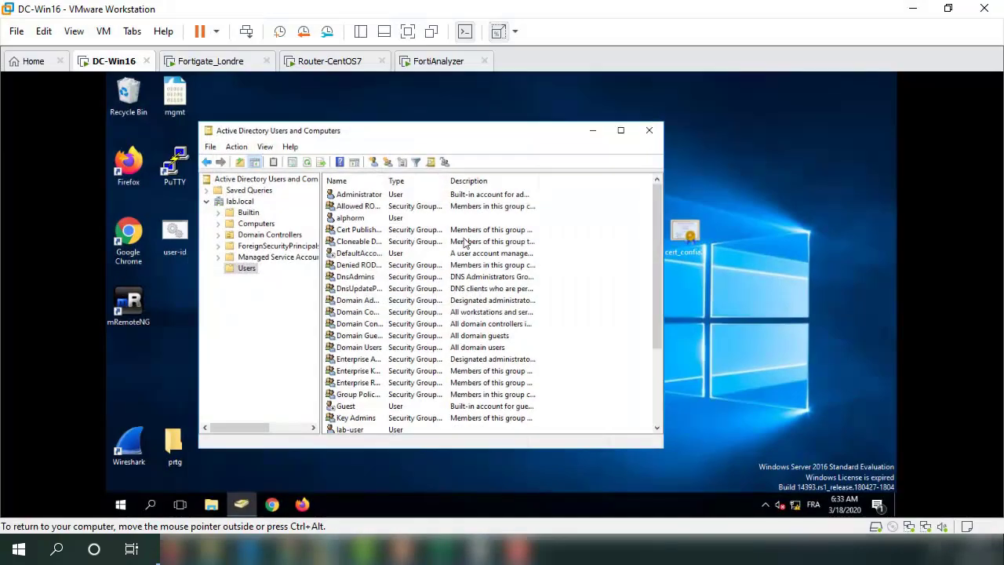
click(149, 504)
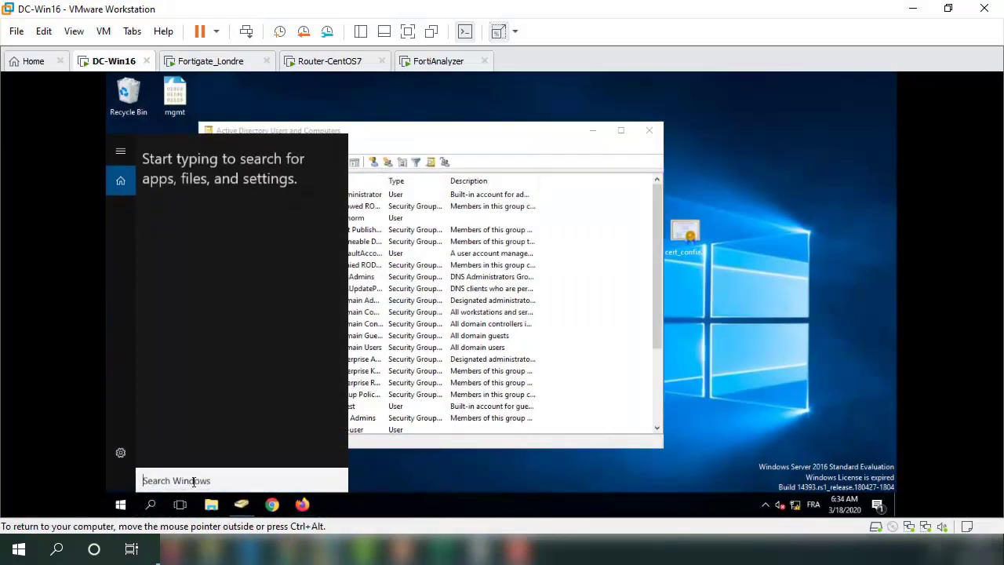
text(cmd)
key(Return)
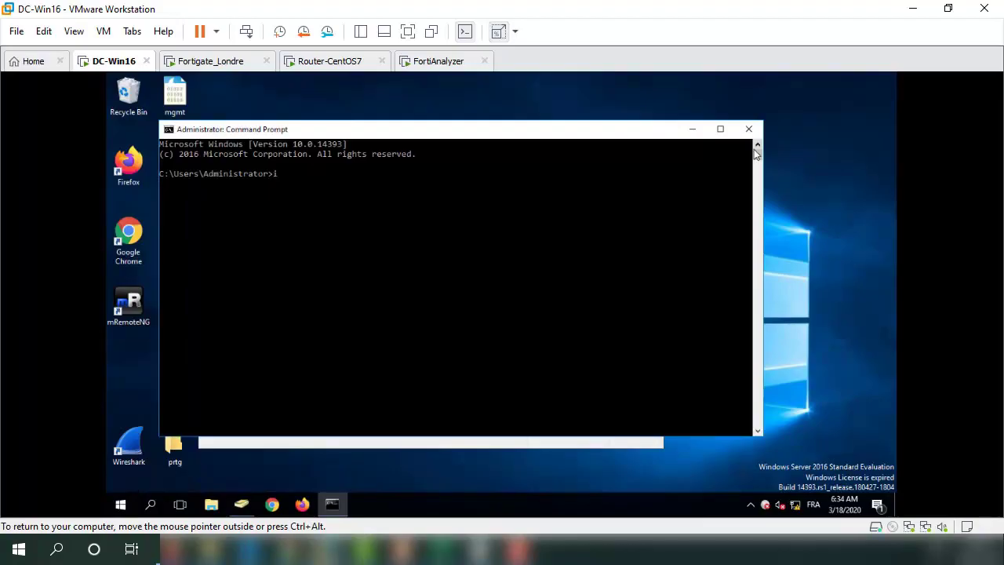
text(ipco)
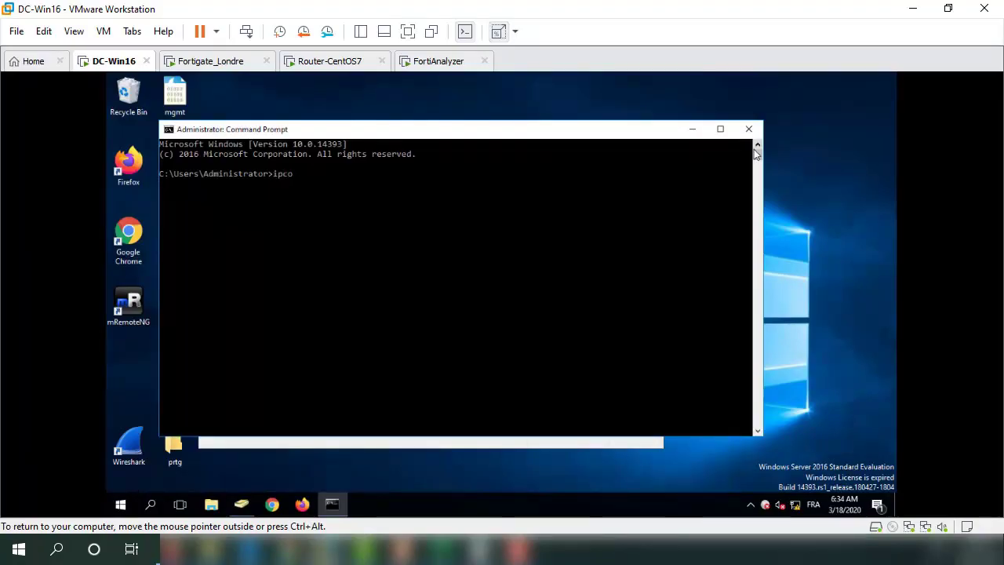
text(nfig)
key(Return)
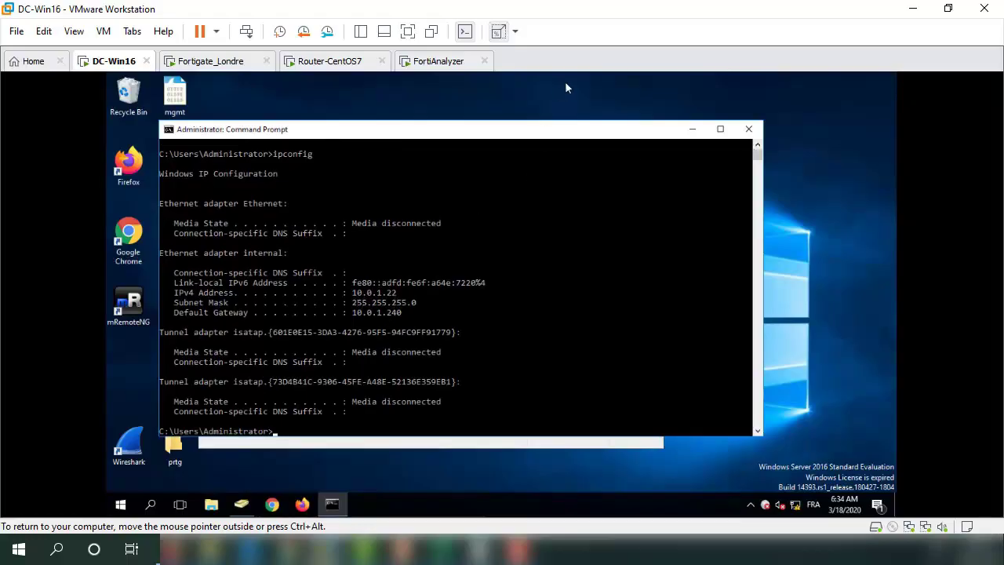
click(912, 9)
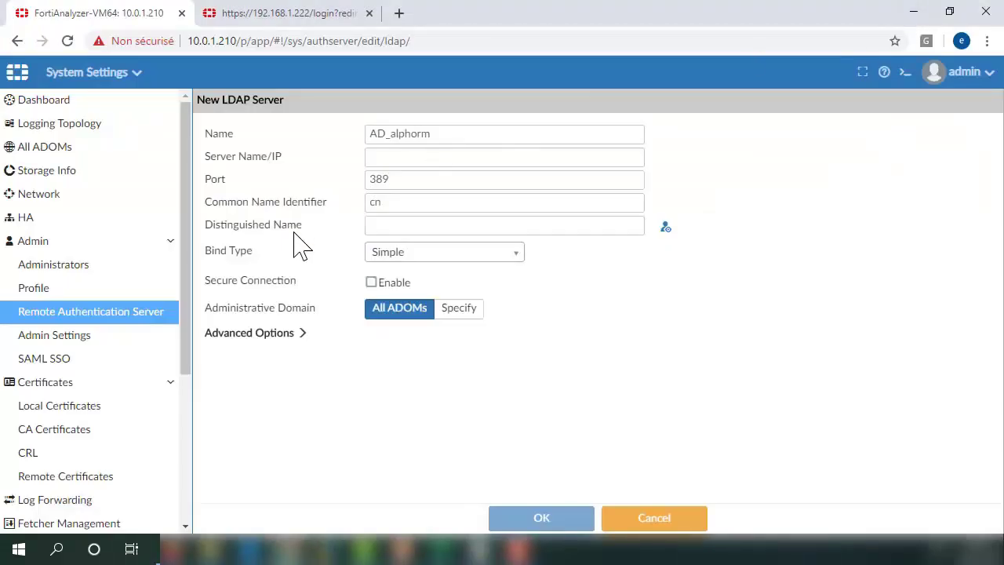
Enter 10.0.1.22 as the LDAP server address and keep port 389.
click(405, 159)
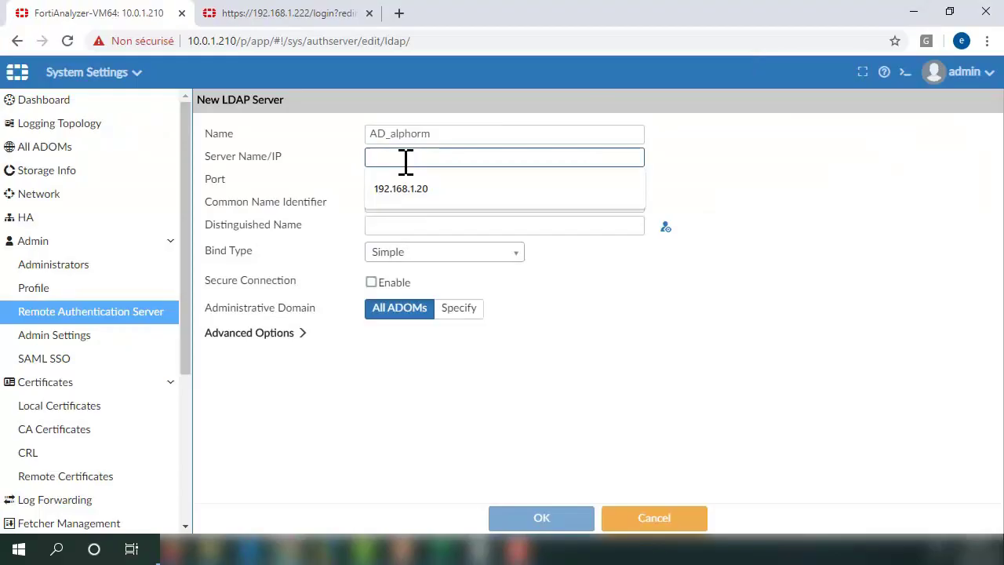
text(10.0.)
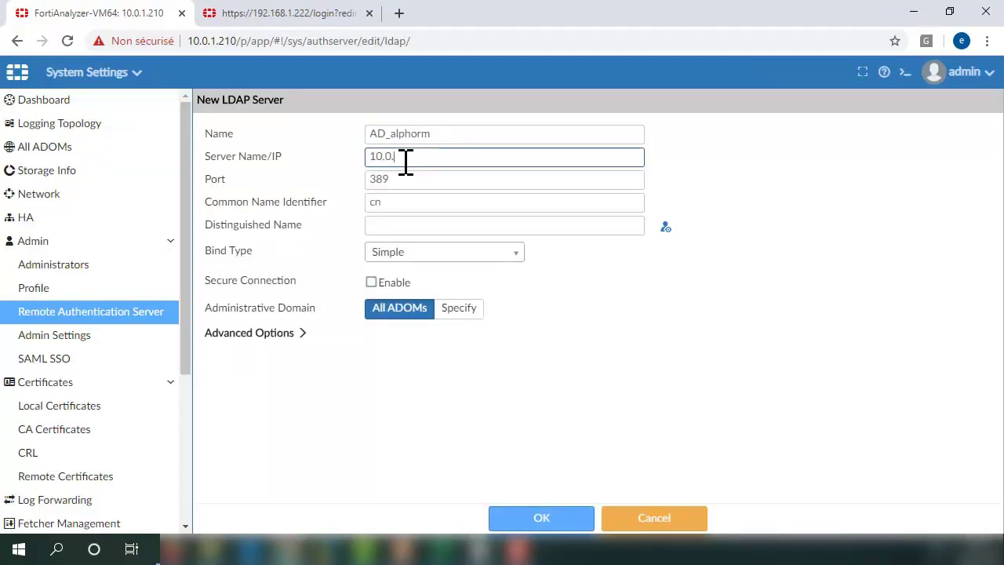
text(1.22)
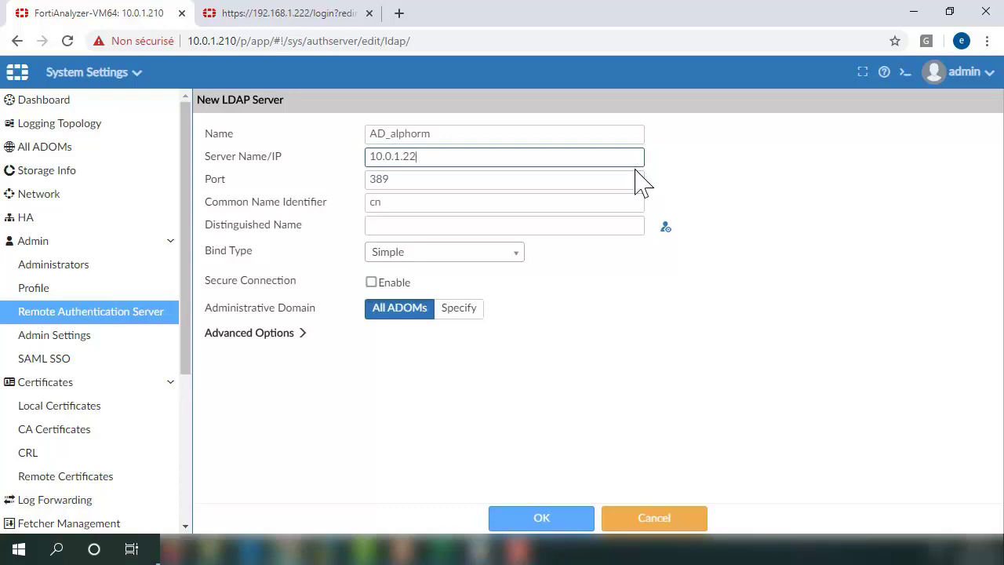
click(311, 232)
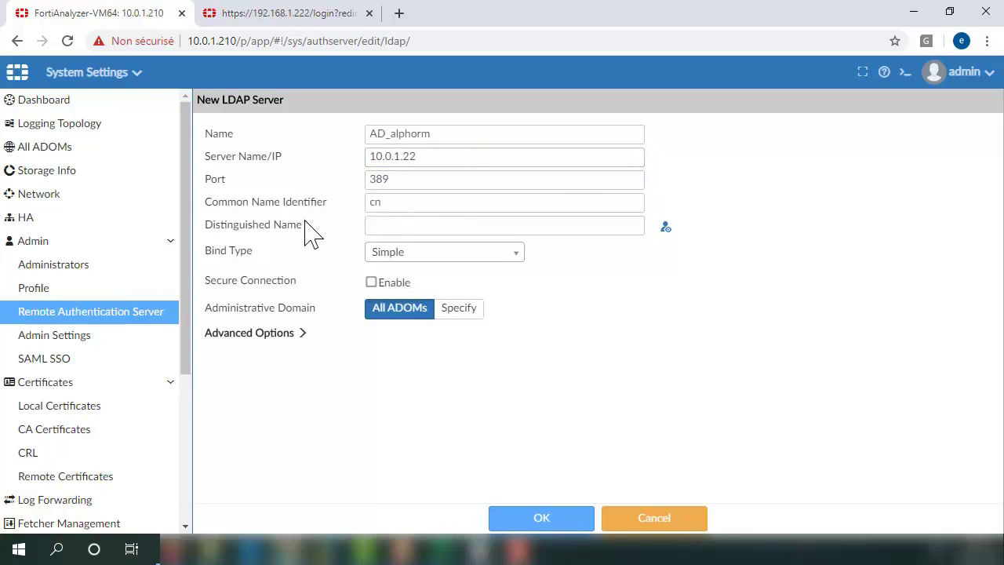
double_click(402, 180)
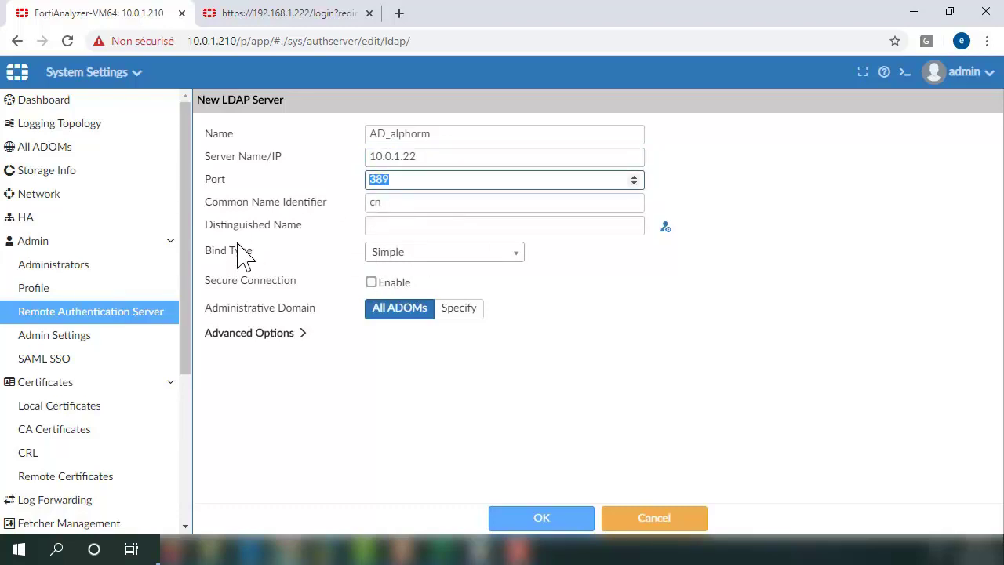
click(328, 251)
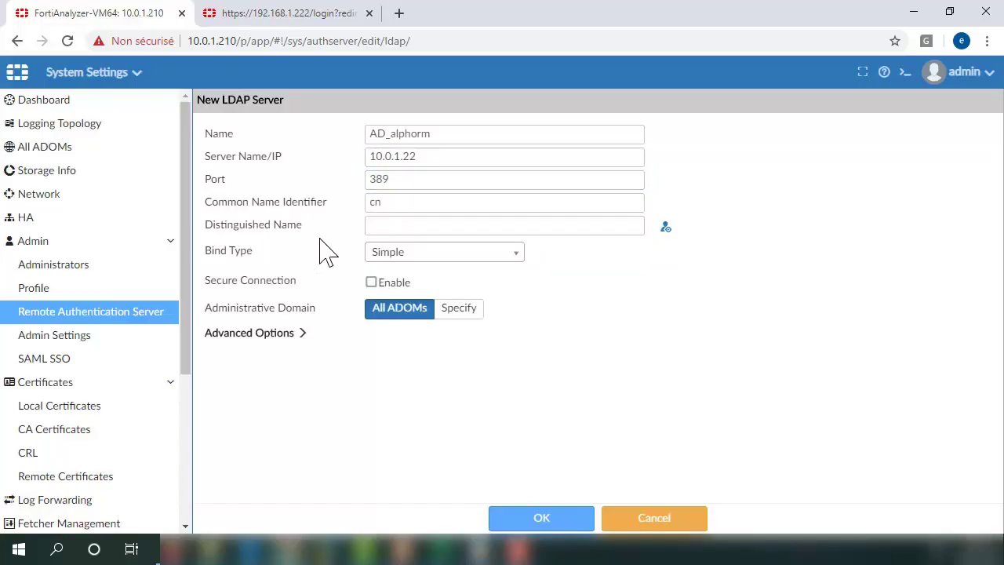
click(405, 226)
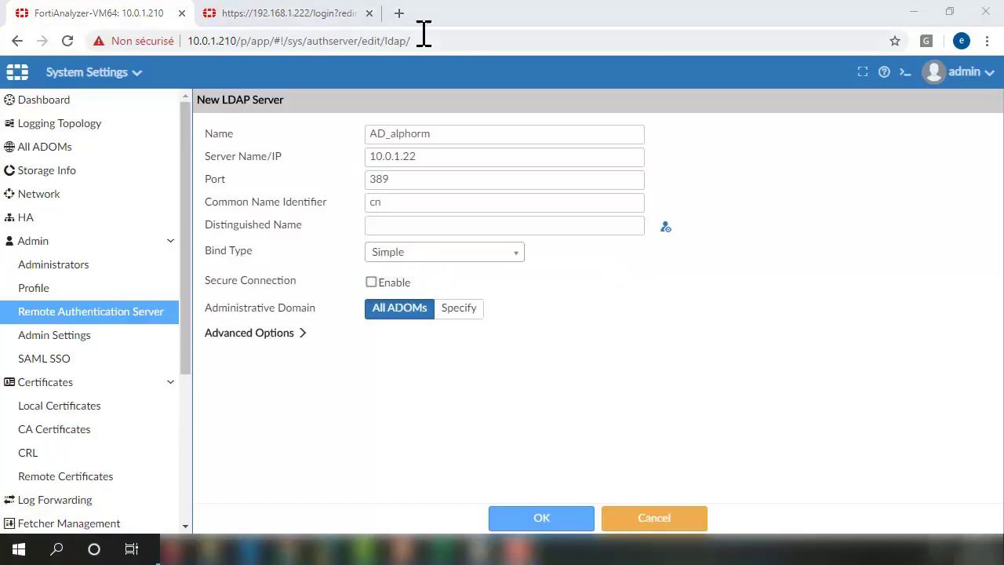
click(397, 225)
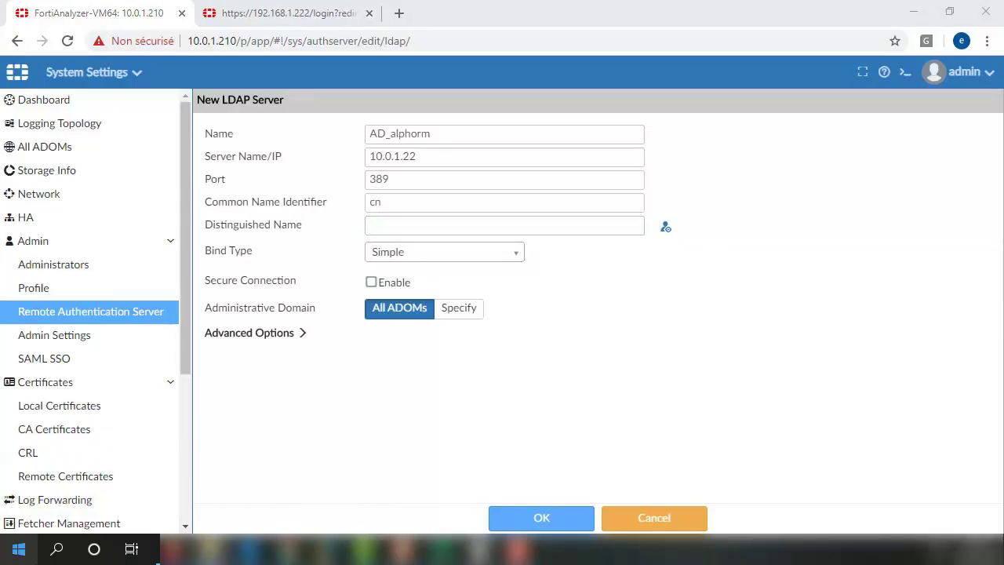
Check the domain user account in the lab.local Users container on DC-Win16.
mouse_move(311, 524)
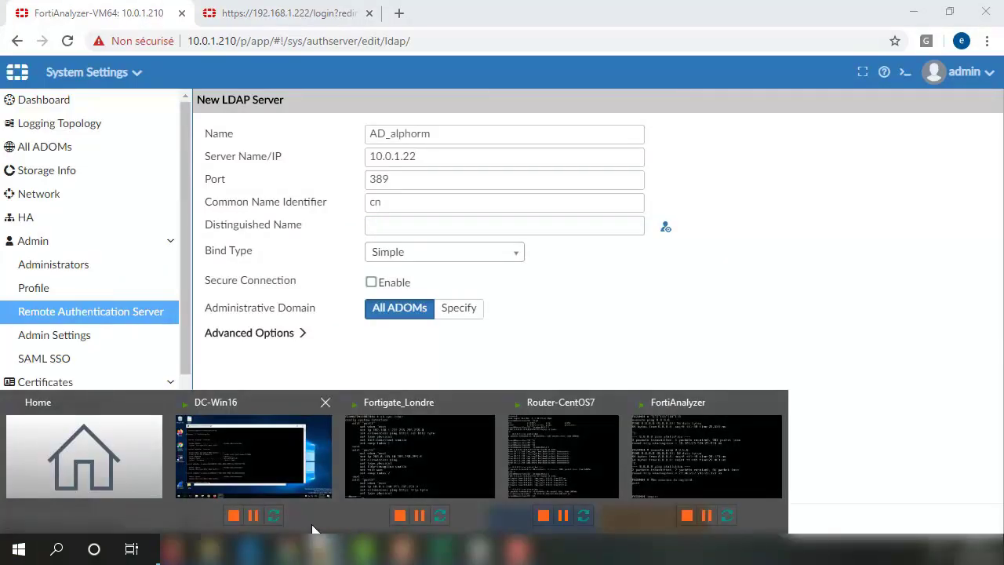
click(280, 476)
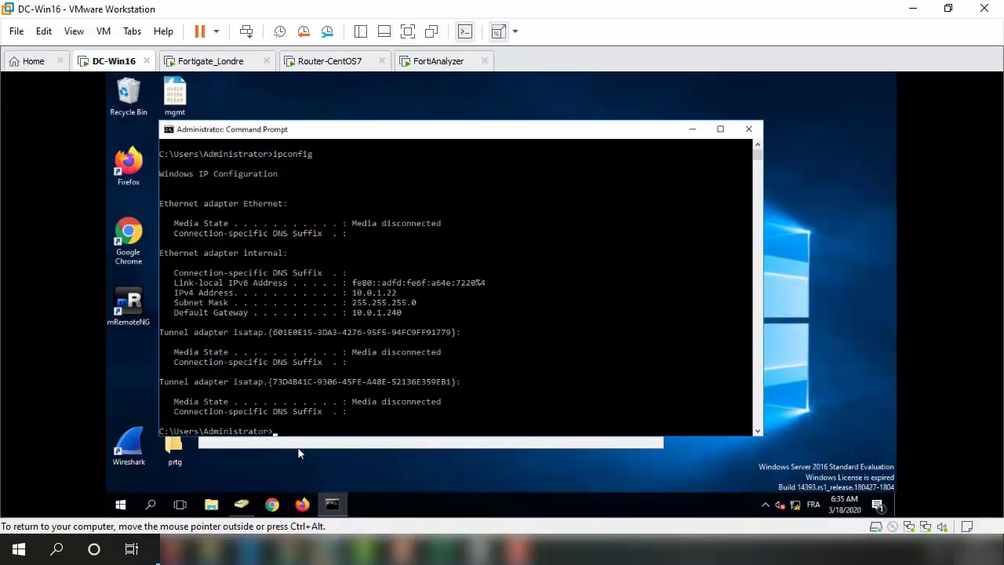
click(240, 203)
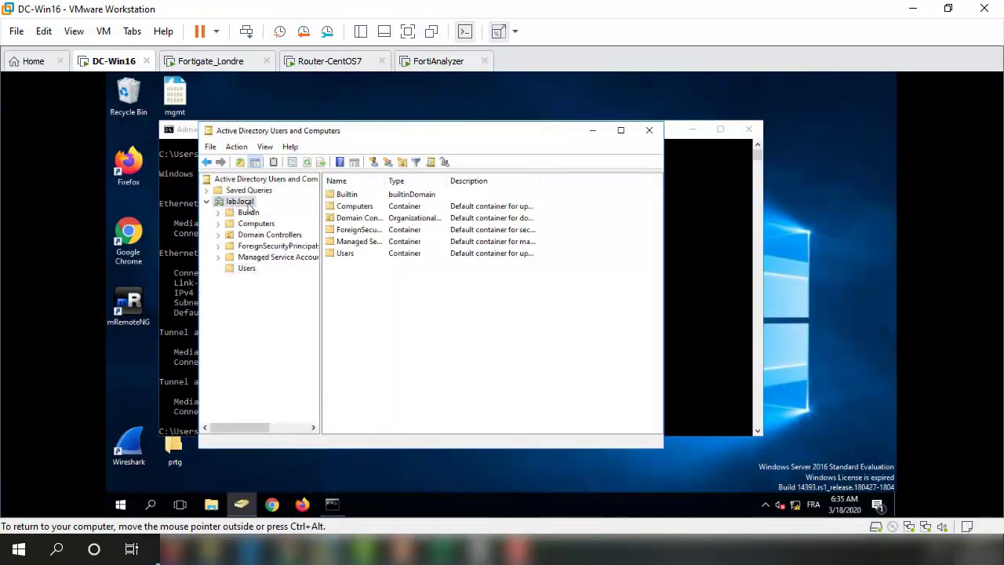
click(246, 270)
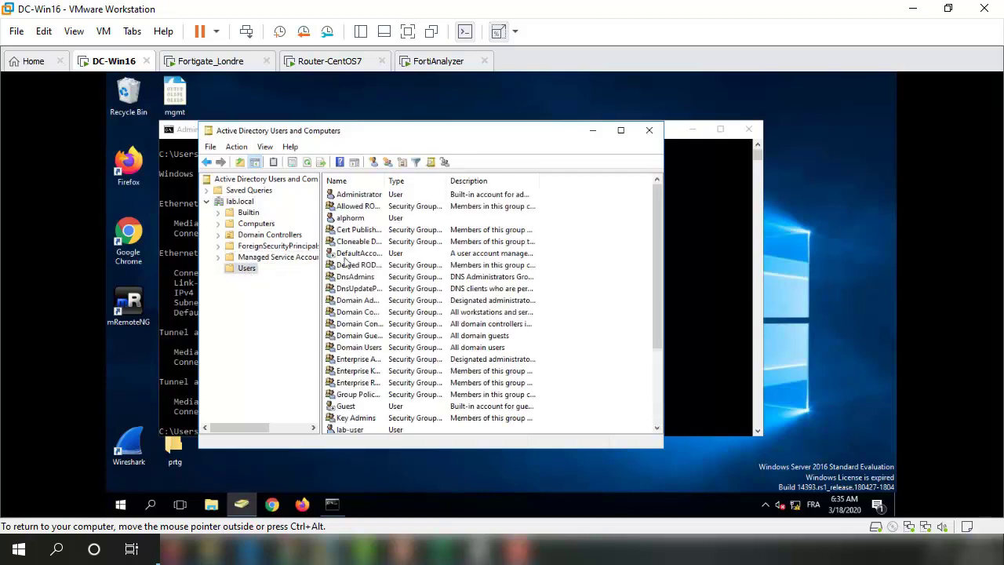
click(339, 207)
click(342, 220)
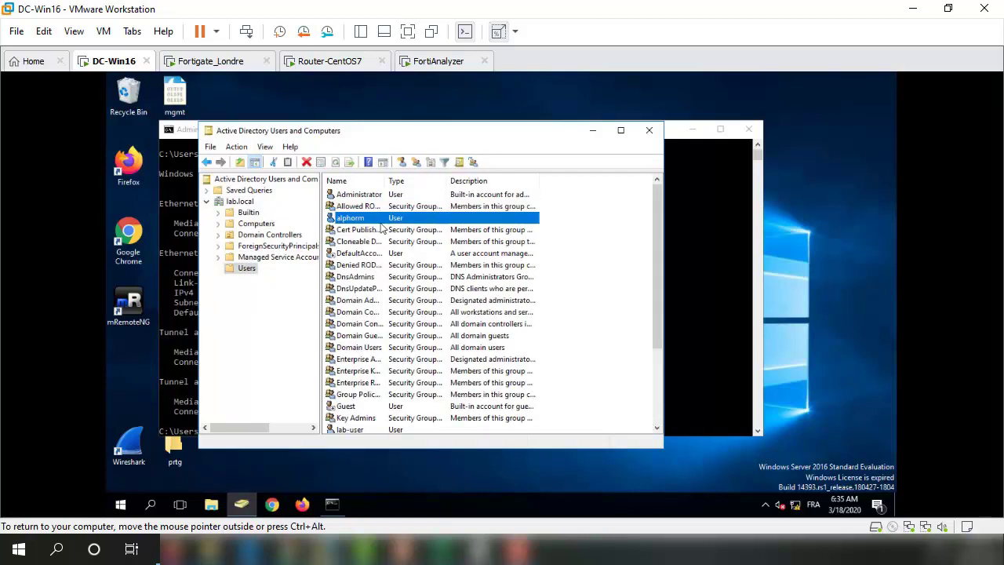
click(594, 134)
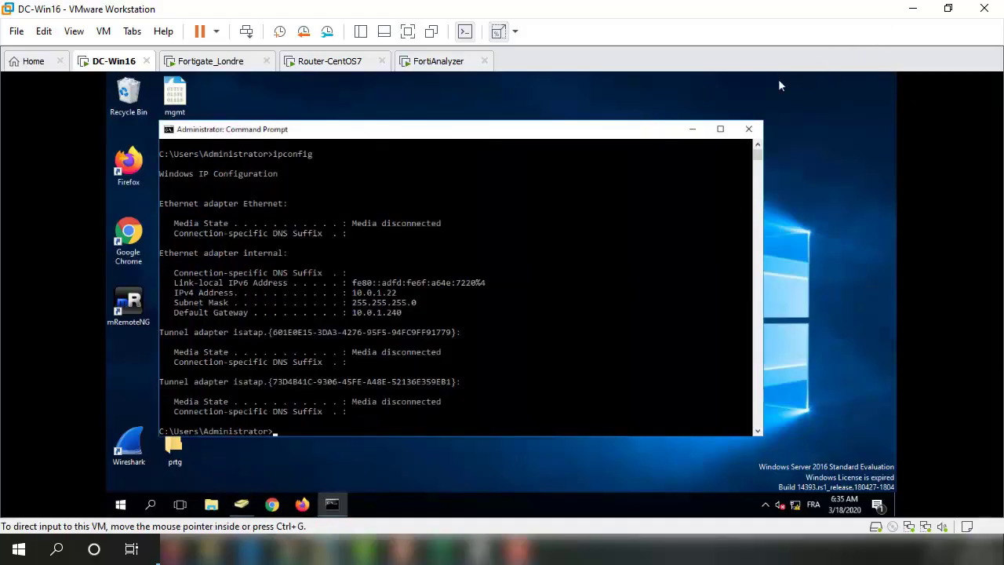
click(915, 13)
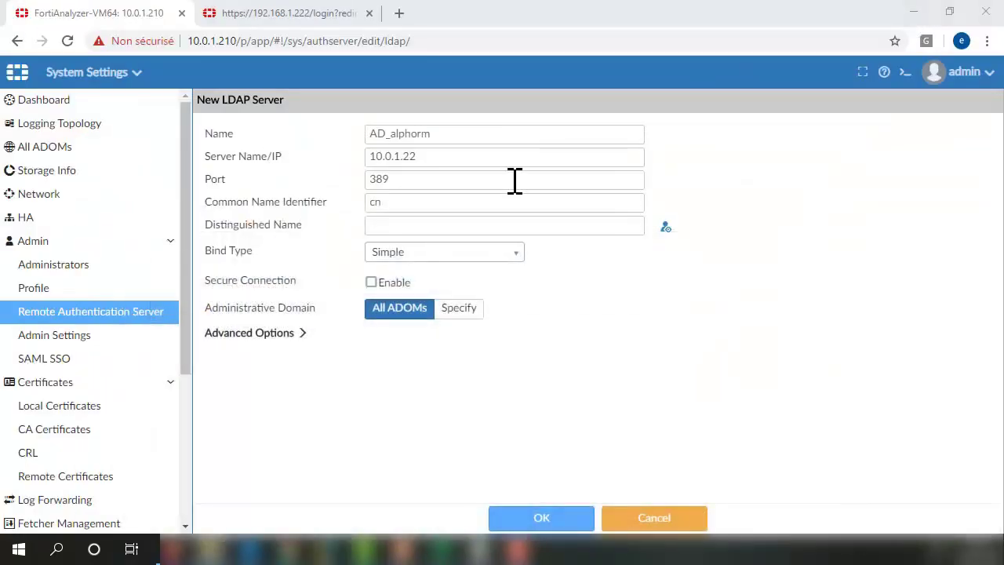
Enter base DN ou=Users,dc=lab,dc=local and set the bind type to Regular.
click(386, 227)
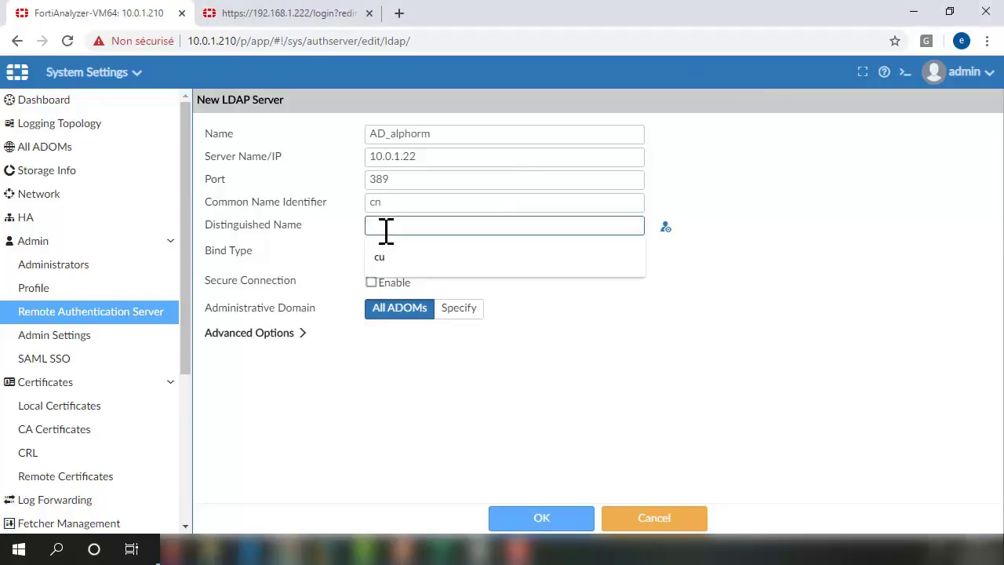
text(ou)
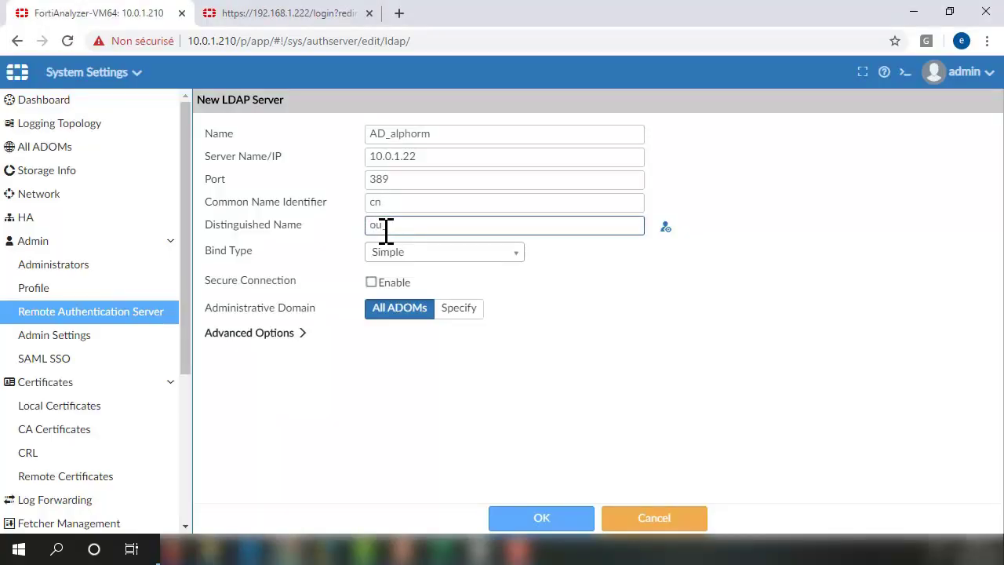
text(=Users,dc=lab,dc=local)
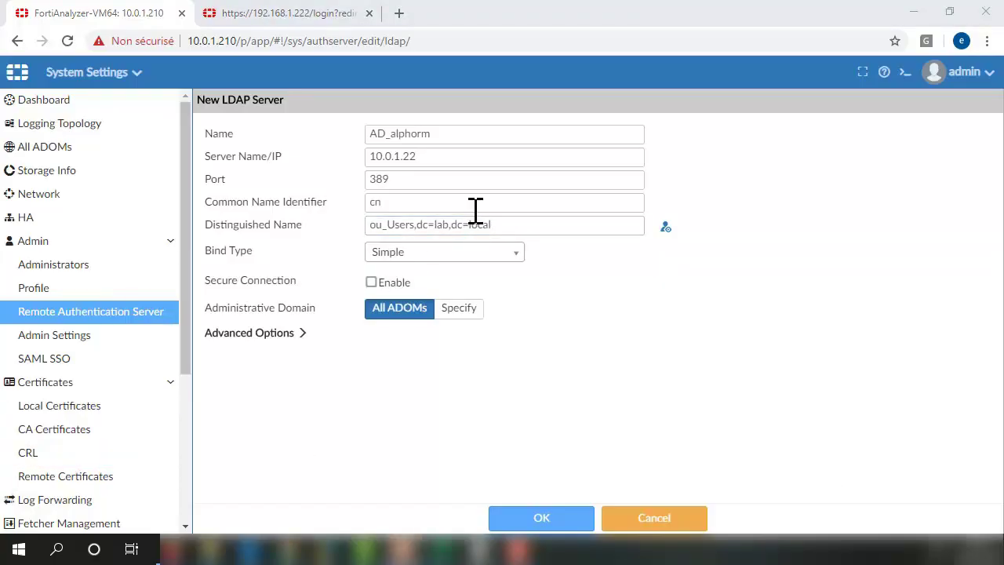
click(502, 254)
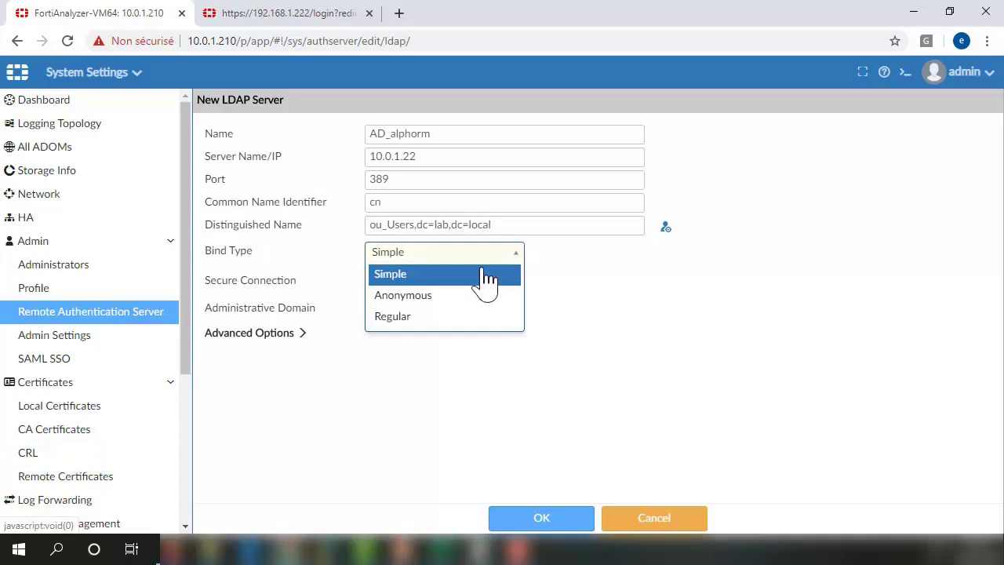
click(395, 317)
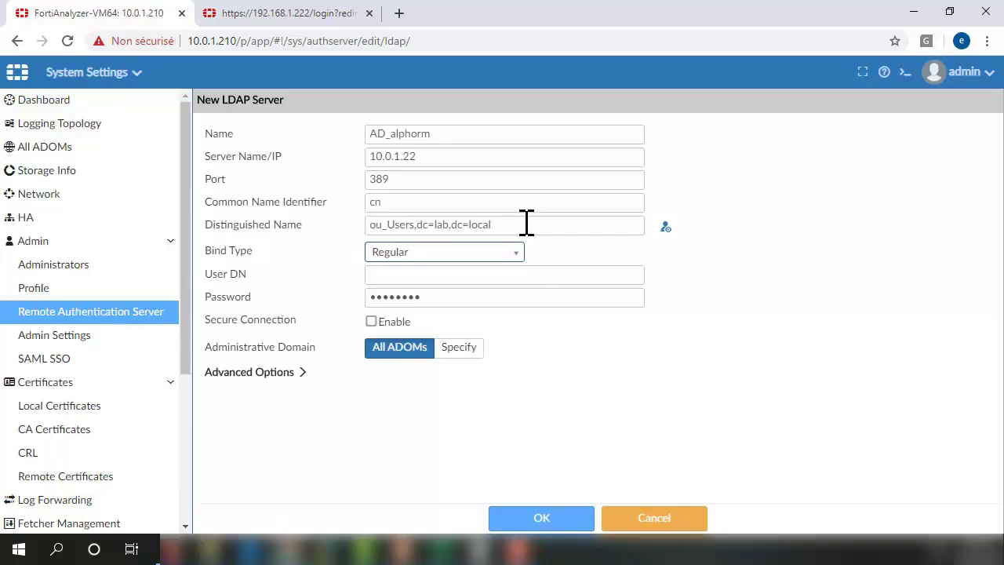
Set the bind user DN to cn=alphorm,ou=Users,dc=lab,dc=local, correcting the base DN.
click(410, 274)
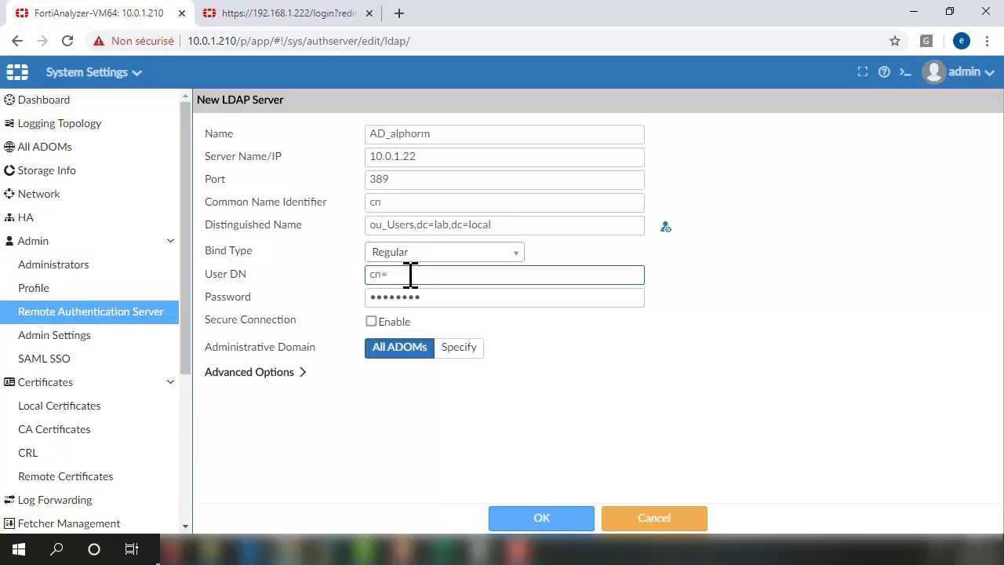
text(cn=alphorm,)
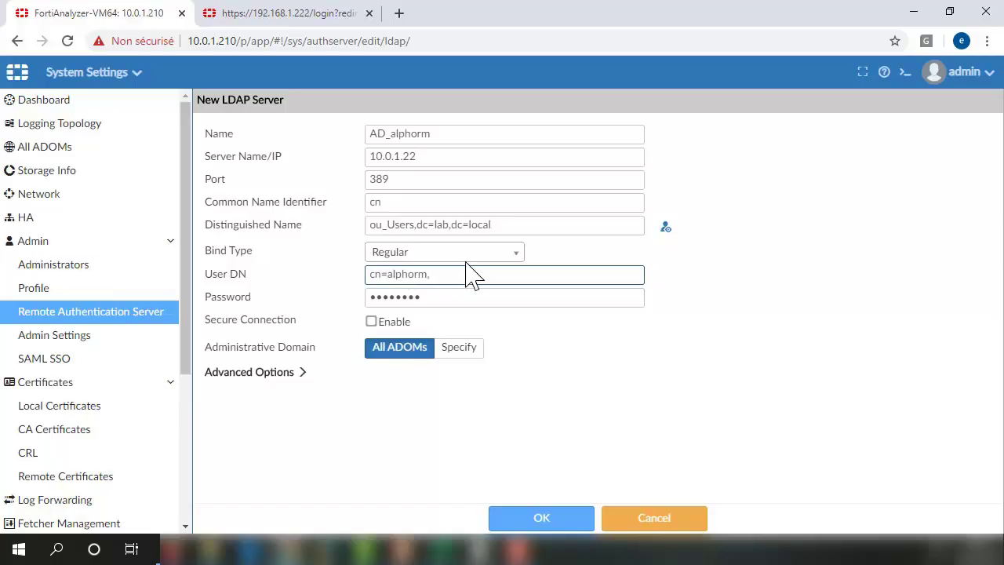
click(386, 225)
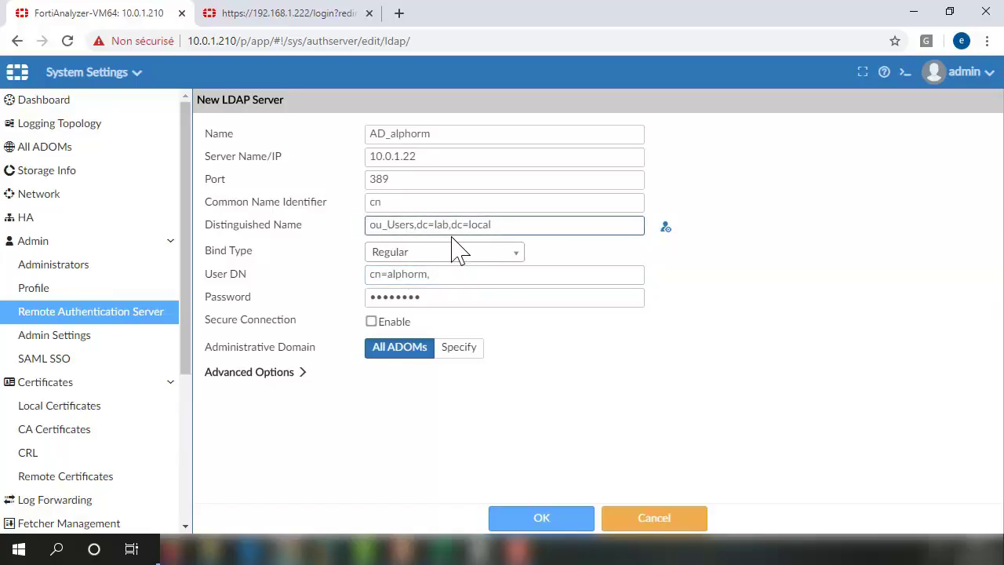
key(BackSpace)
text(=)
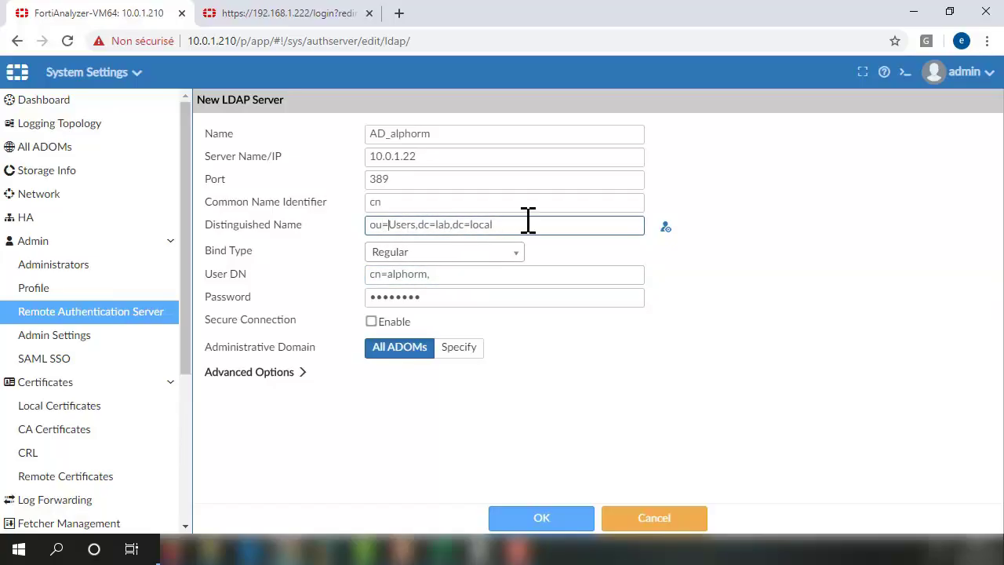
drag(523, 225, 318, 239)
key(ctrl+c)
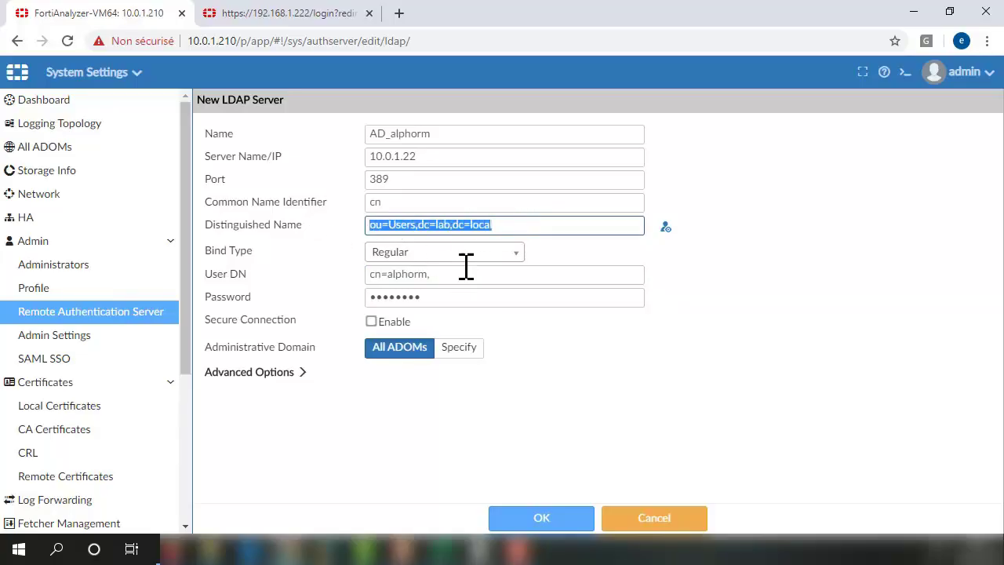
click(452, 275)
key(ctrl+v)
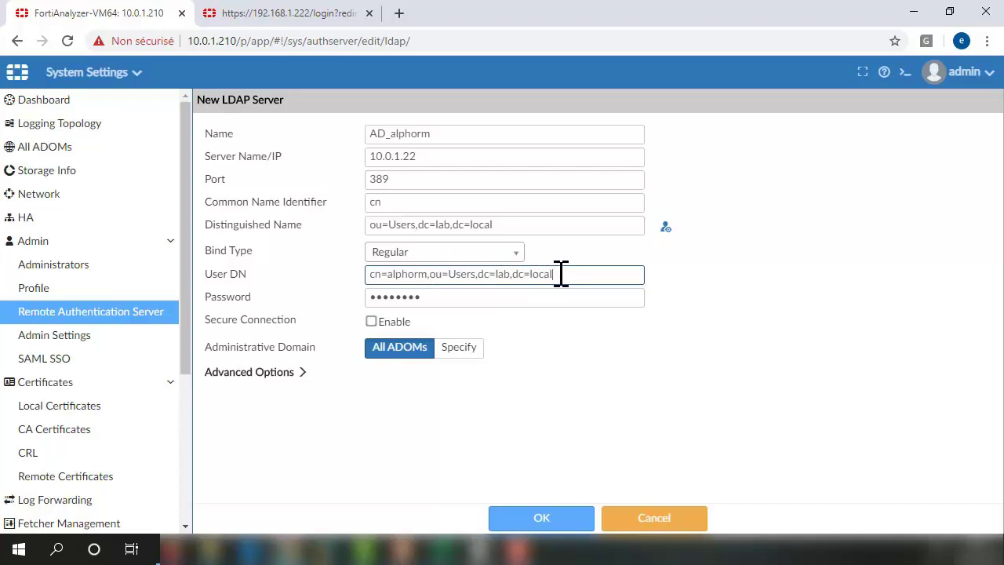
Enter the bind password and save the AD_alphorm LDAP server.
key(Tab)
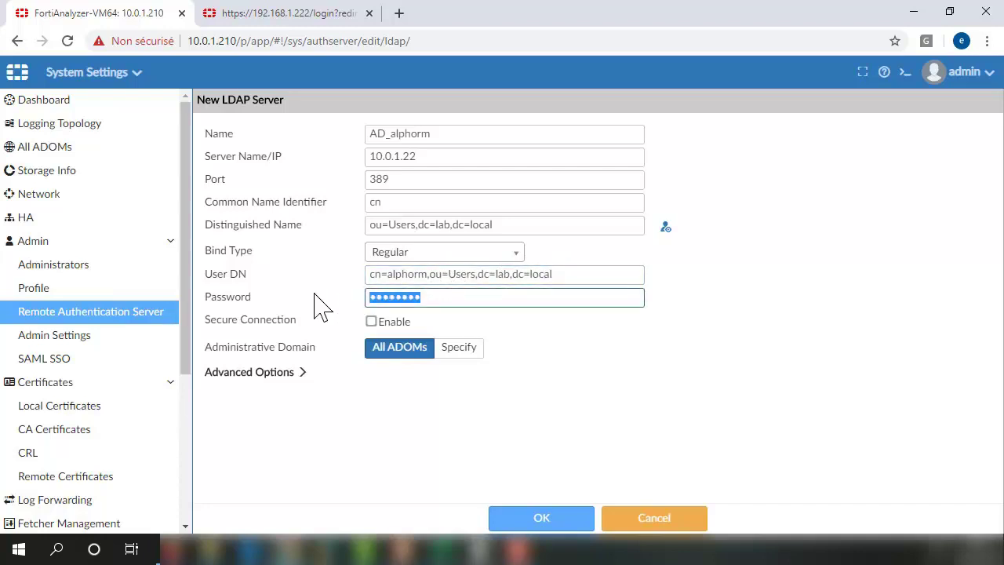
key(BackSpace)
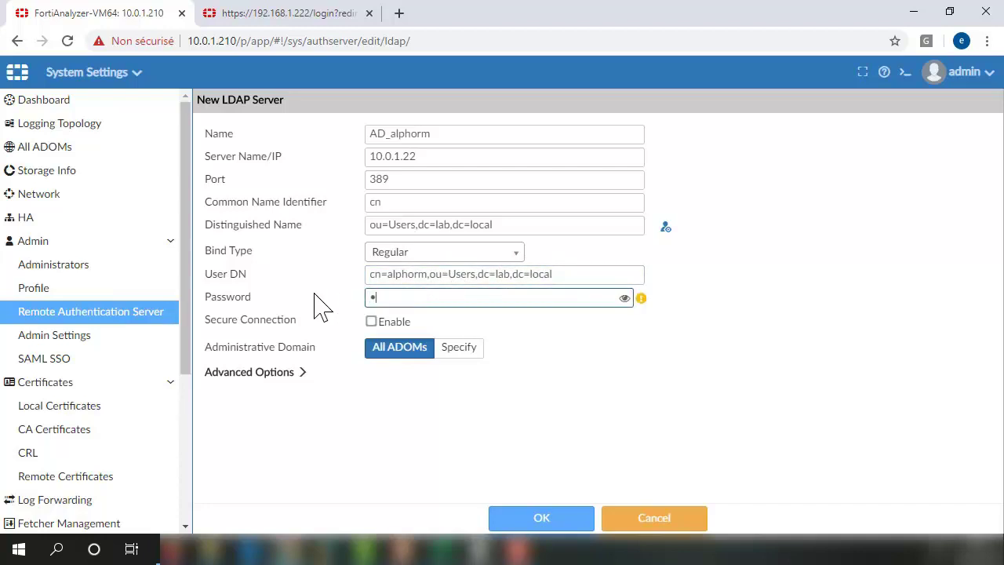
text(•)
key(BackSpace)
key(BackSpace)
text(•••••)
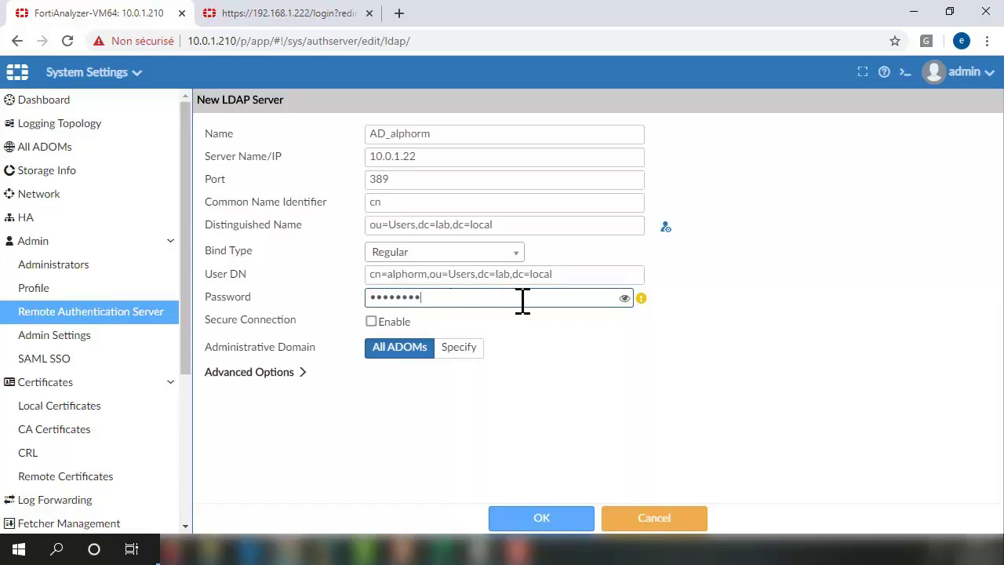
click(625, 299)
click(624, 299)
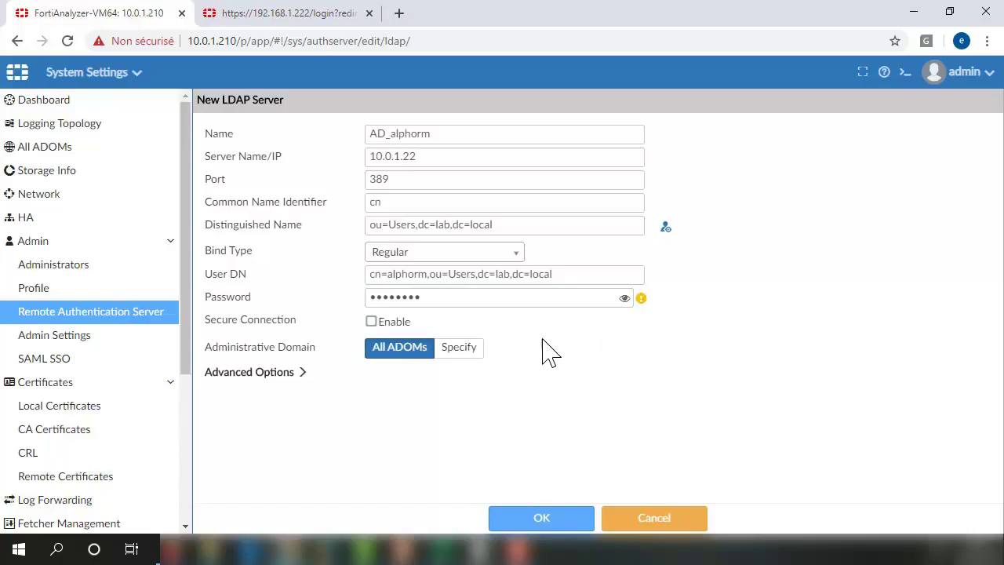
click(540, 522)
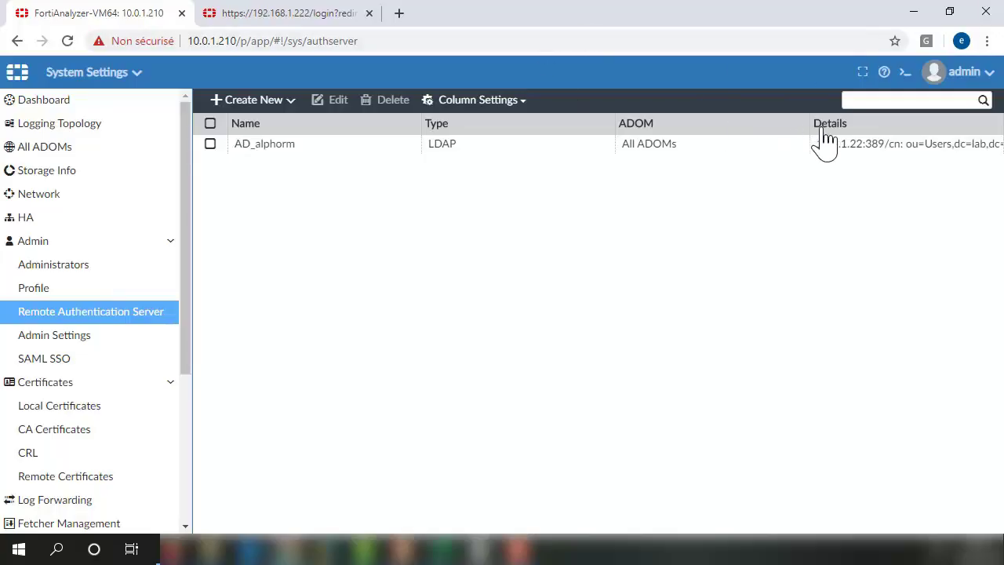
Reopen AD_alphorm for editing, trying Specify ADOMs but leaving it at All ADOMs.
click(343, 153)
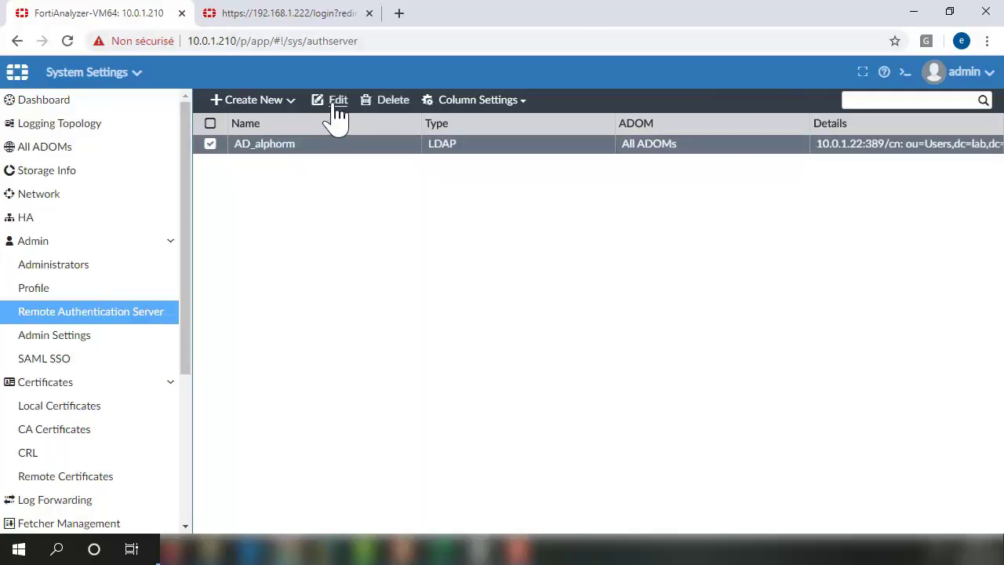
click(331, 101)
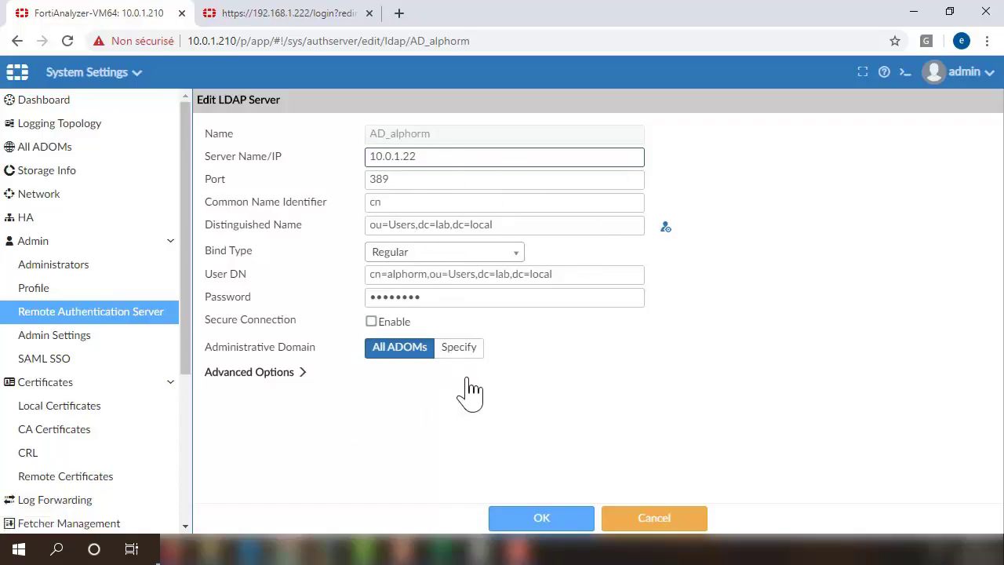
click(463, 353)
click(414, 369)
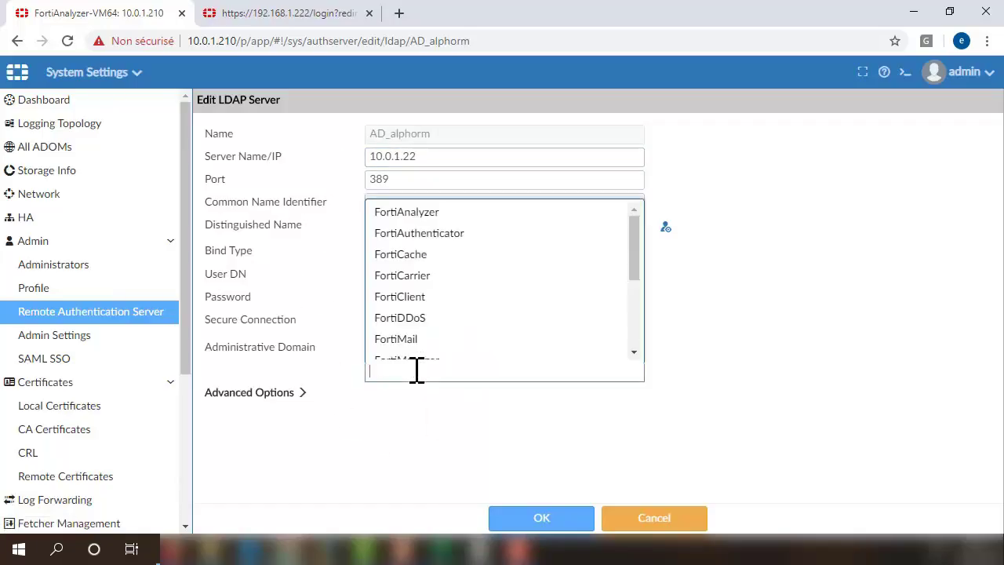
scroll(448, 290, down, 3)
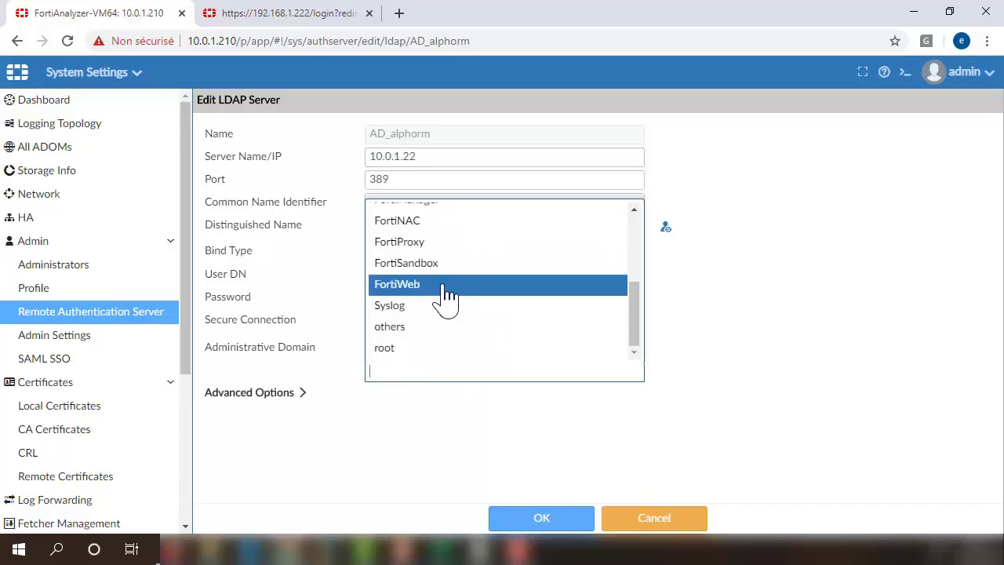
key(Escape)
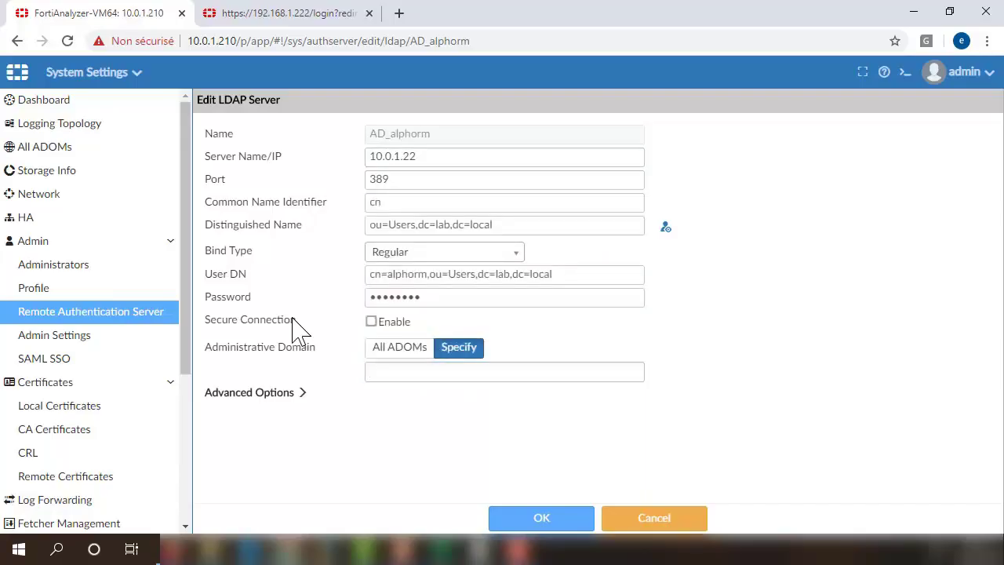
click(408, 354)
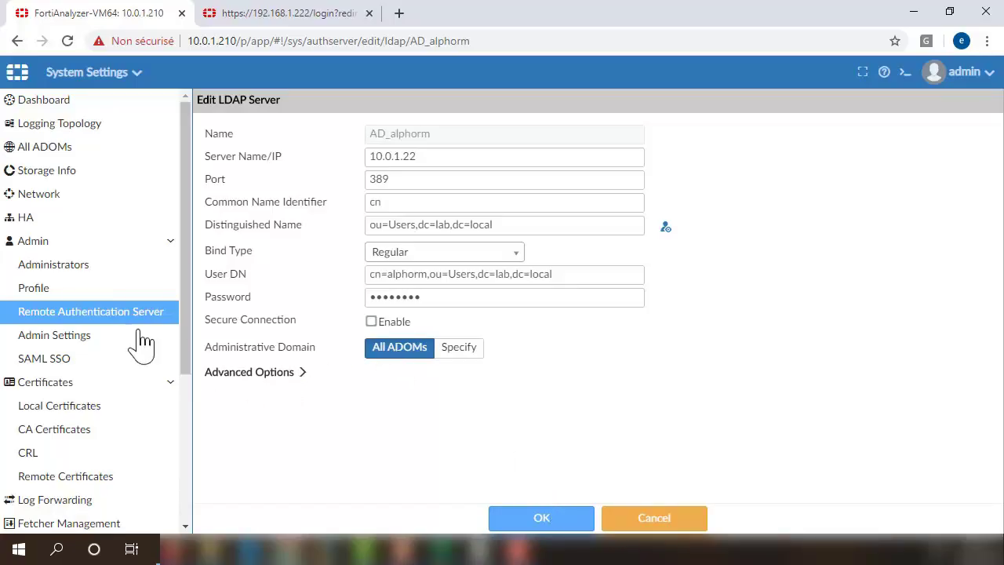
Start a new administrator named remote_user.
click(43, 275)
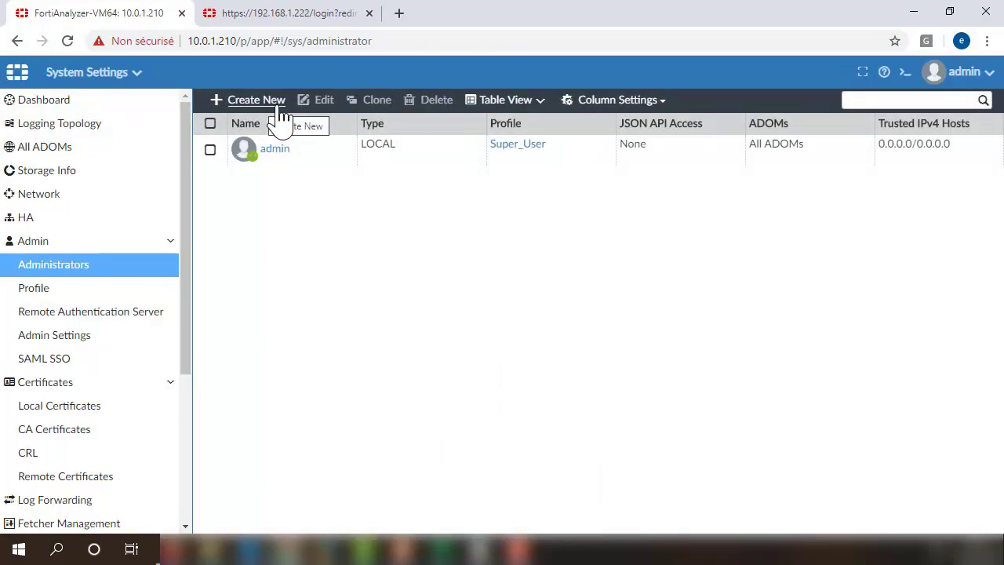
click(281, 114)
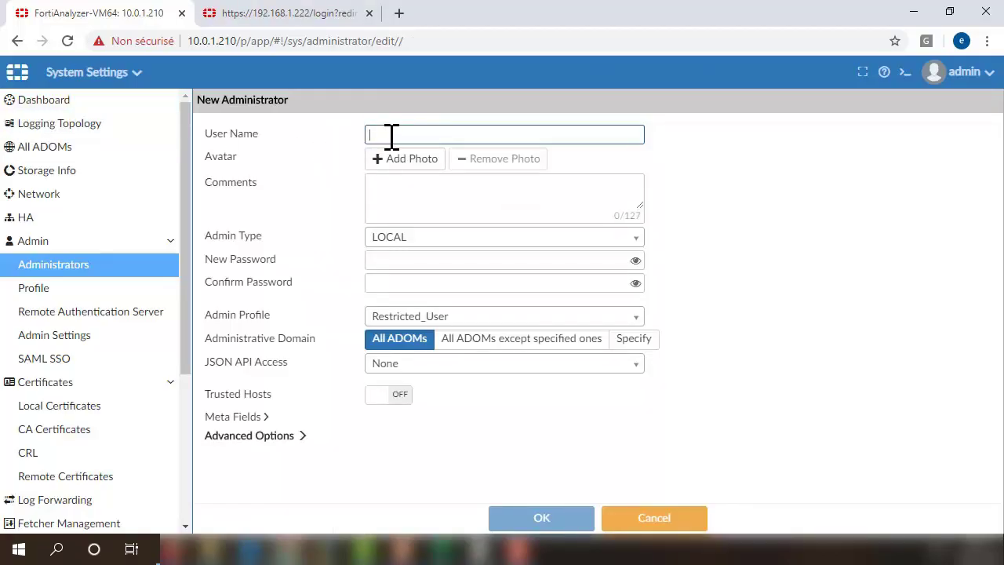
text(re)
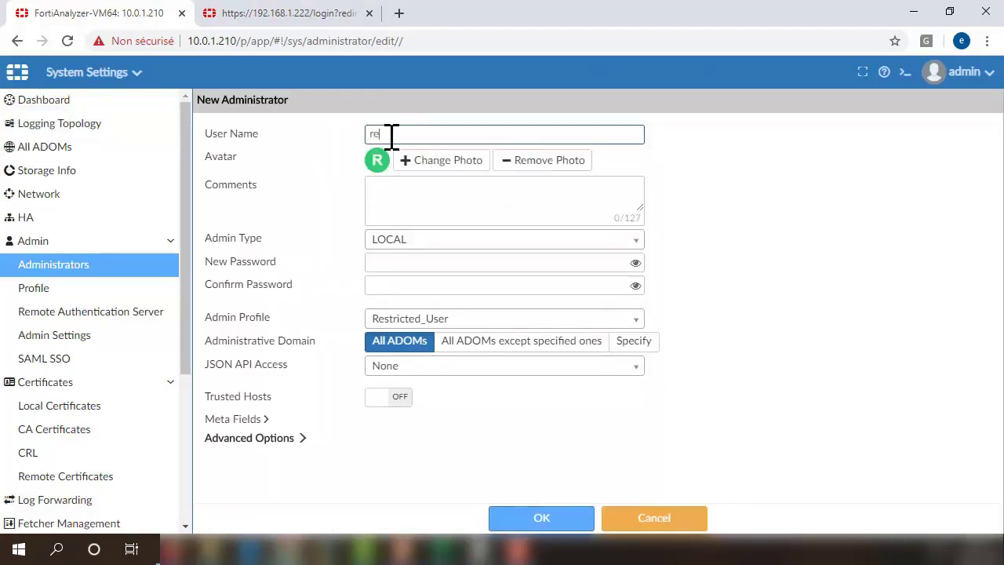
text(mote_usetr)
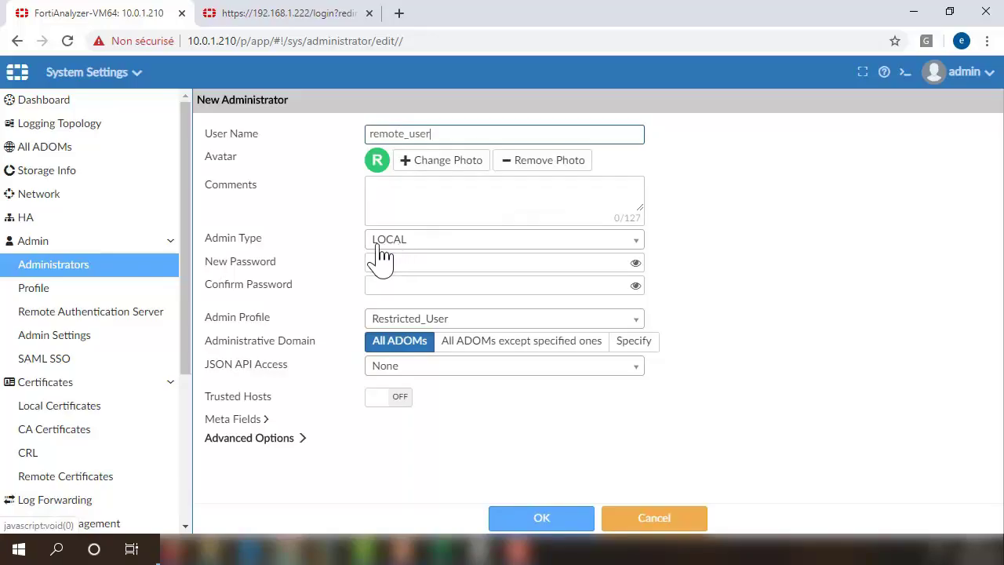
Make remote_user an LDAP admin on AD_alphorm matching all remote-server users.
click(415, 242)
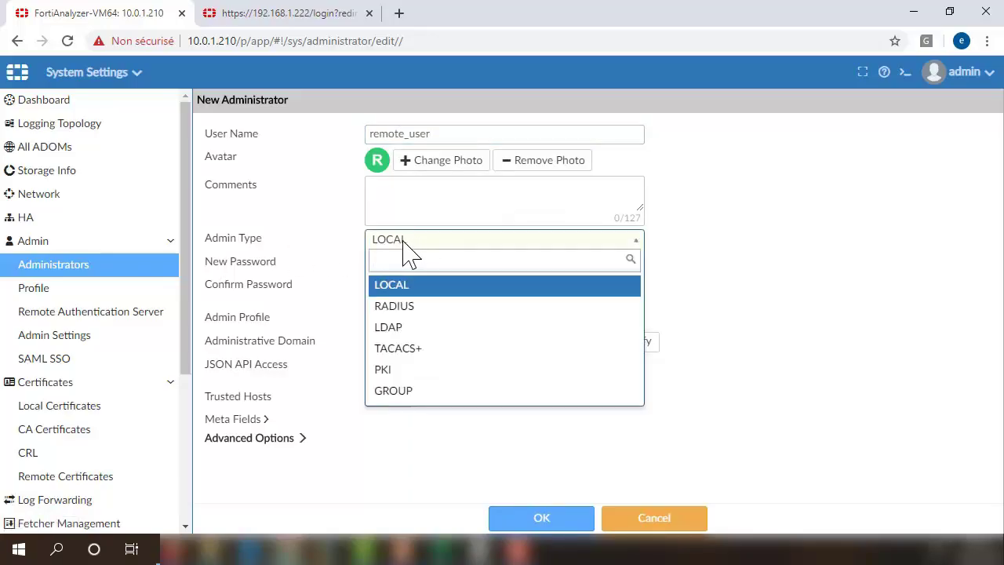
click(408, 339)
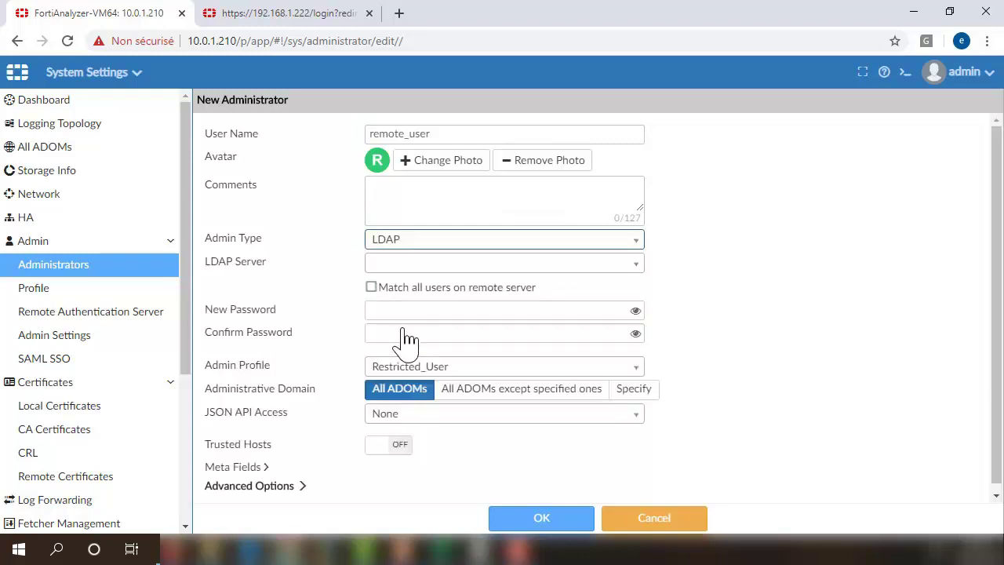
click(422, 273)
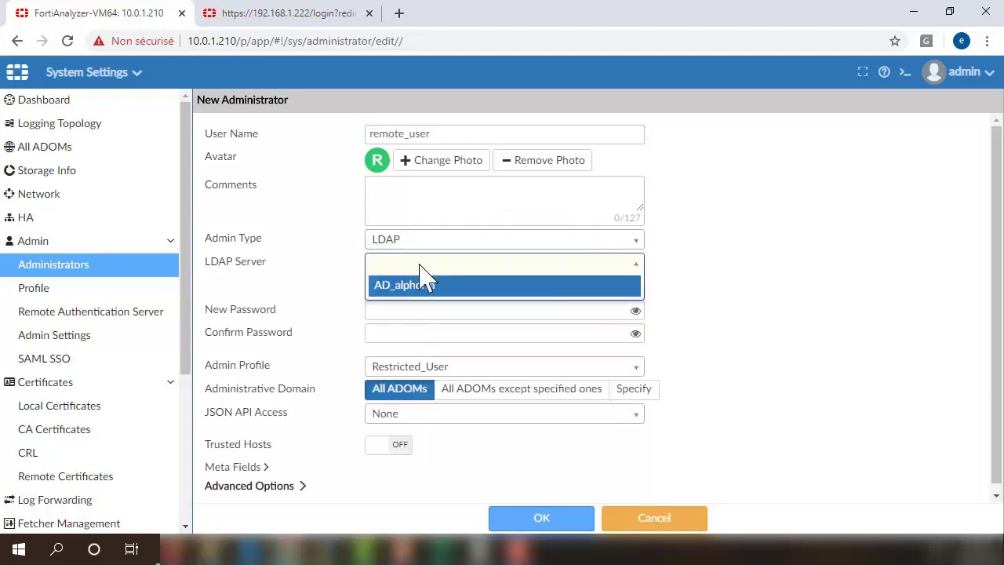
click(384, 291)
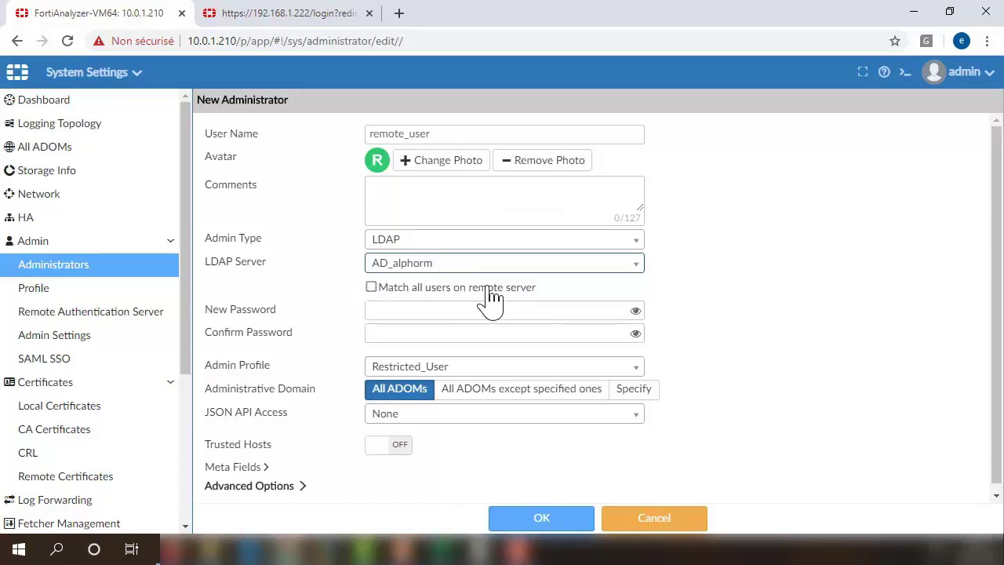
click(370, 288)
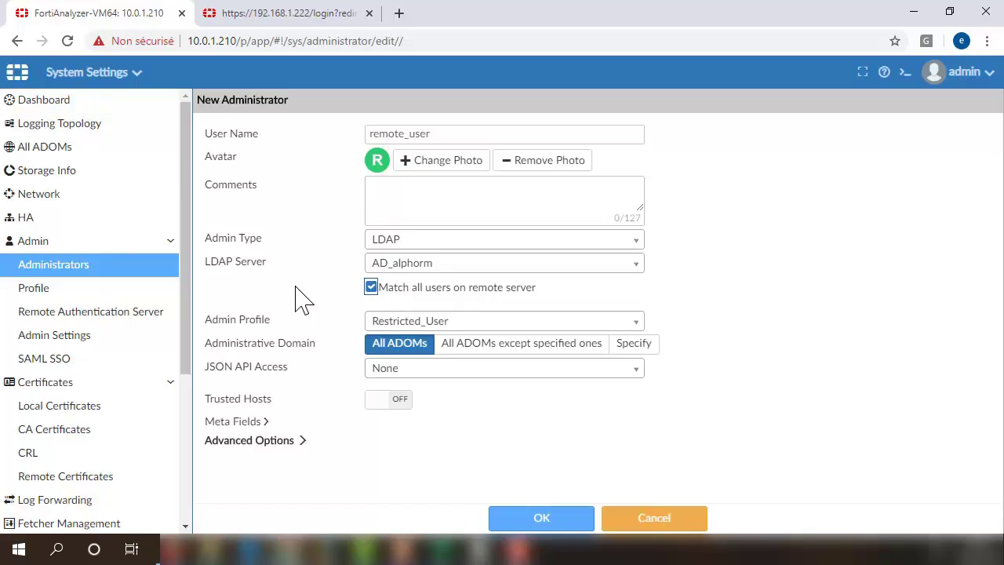
click(371, 288)
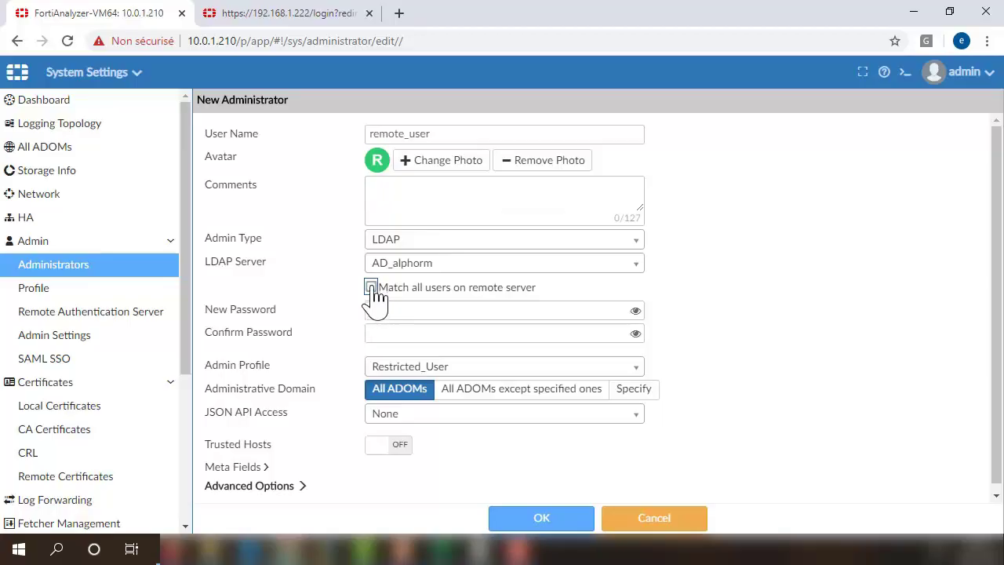
click(371, 288)
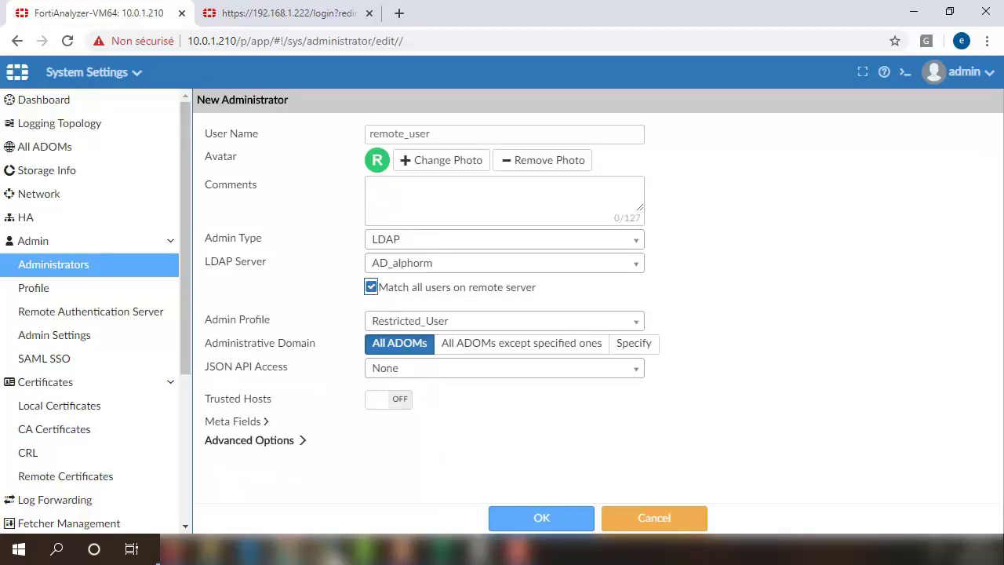
mouse_move(321, 539)
click(292, 461)
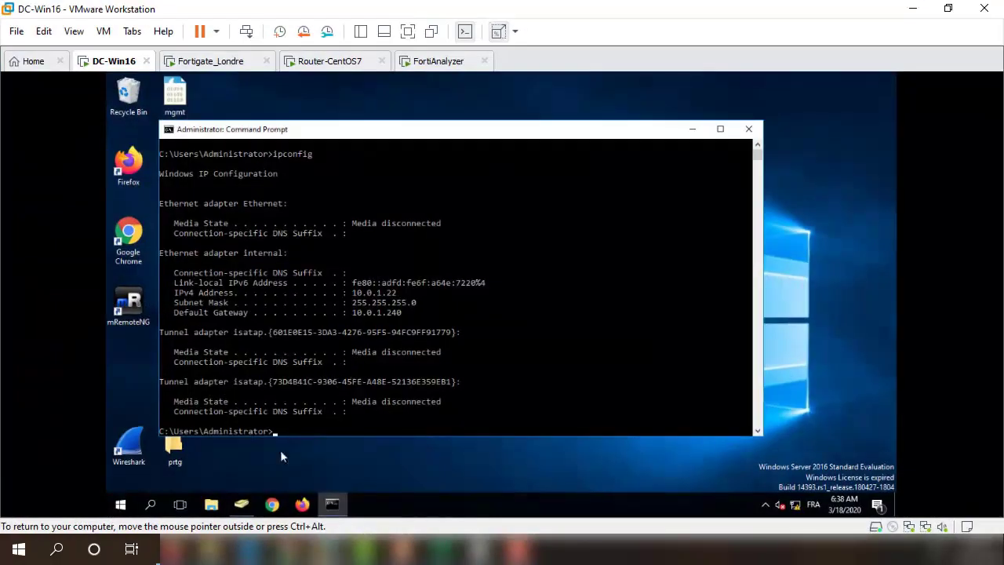
Glance at the lab.local users in Active Directory, then minimize the VM.
click(241, 504)
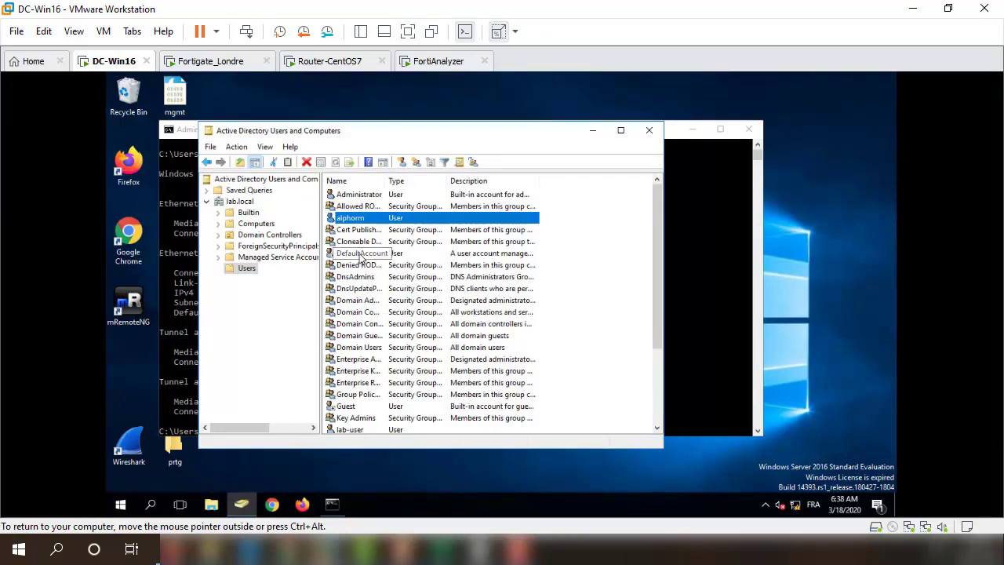
click(592, 130)
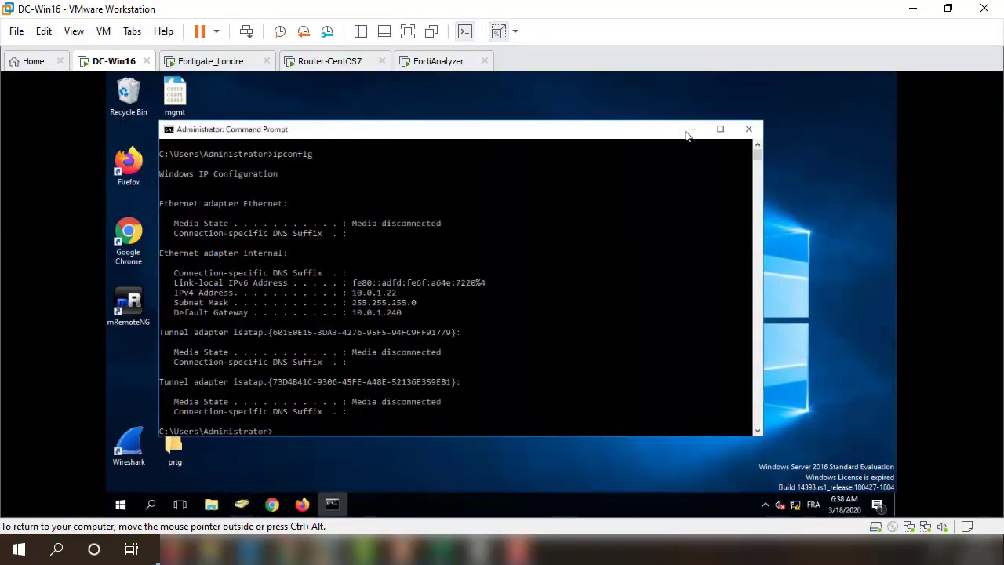
click(913, 9)
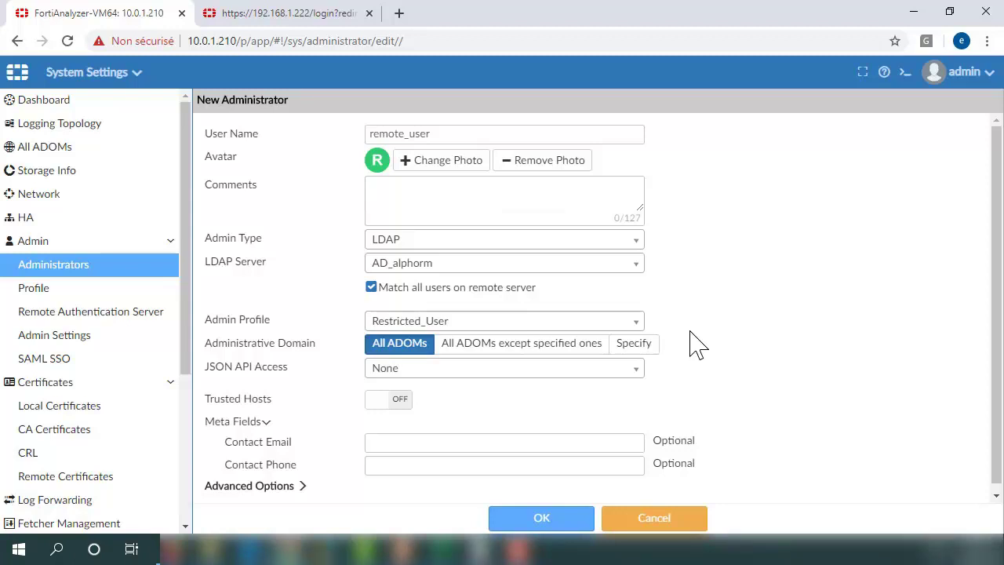
Collapse Meta Fields and save remote_user with the Restricted_User profile.
scroll(704, 339, down, 1)
scroll(704, 339, up, 1)
click(266, 422)
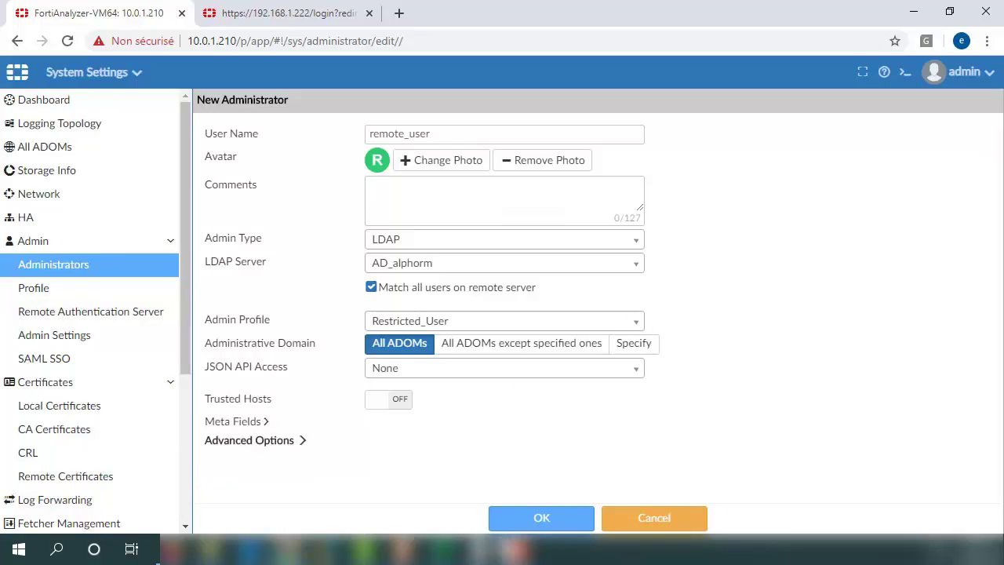
click(534, 520)
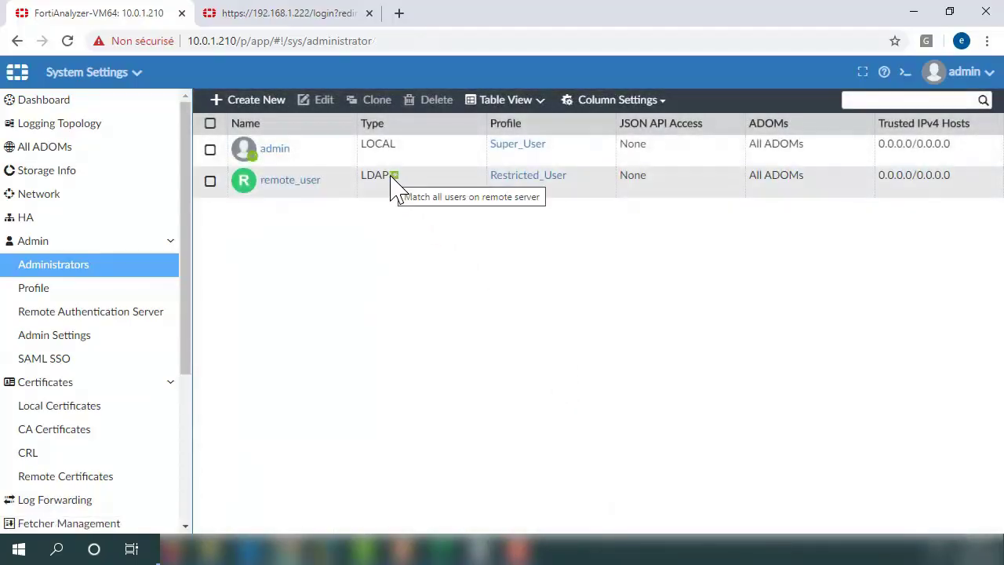
Switch remote_user's admin profile to Standard_User and save it.
click(399, 189)
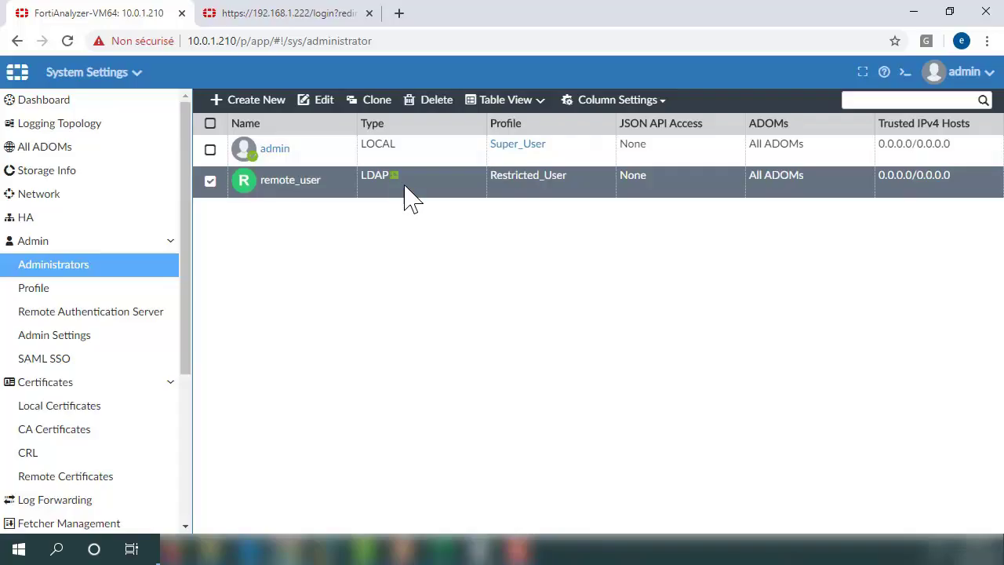
mouse_move(398, 190)
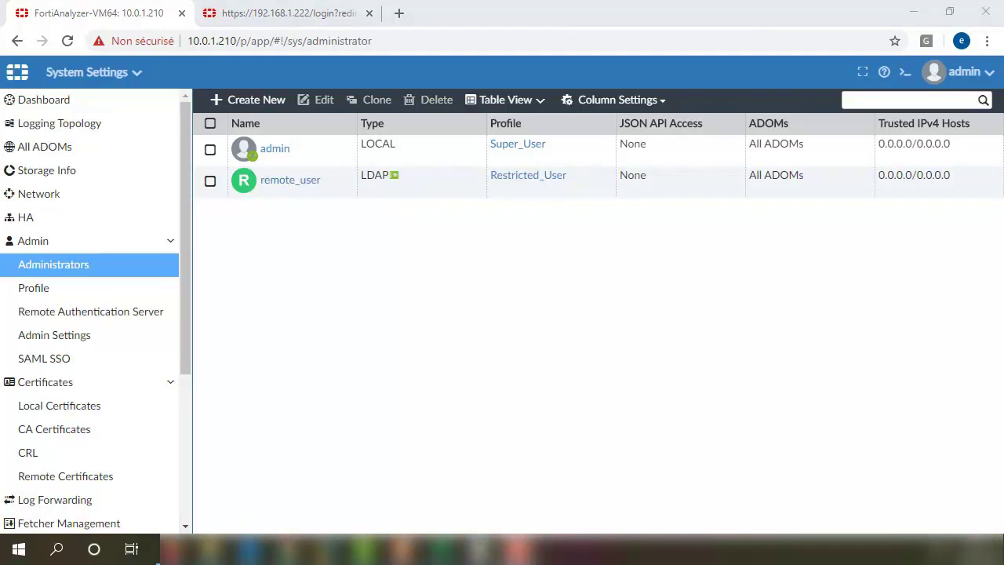
click(274, 106)
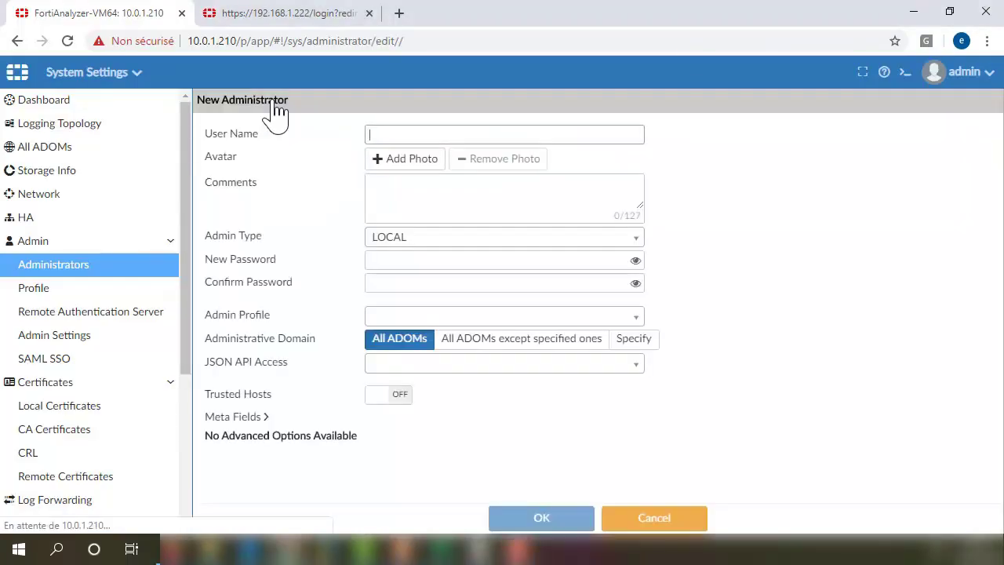
click(641, 519)
click(75, 266)
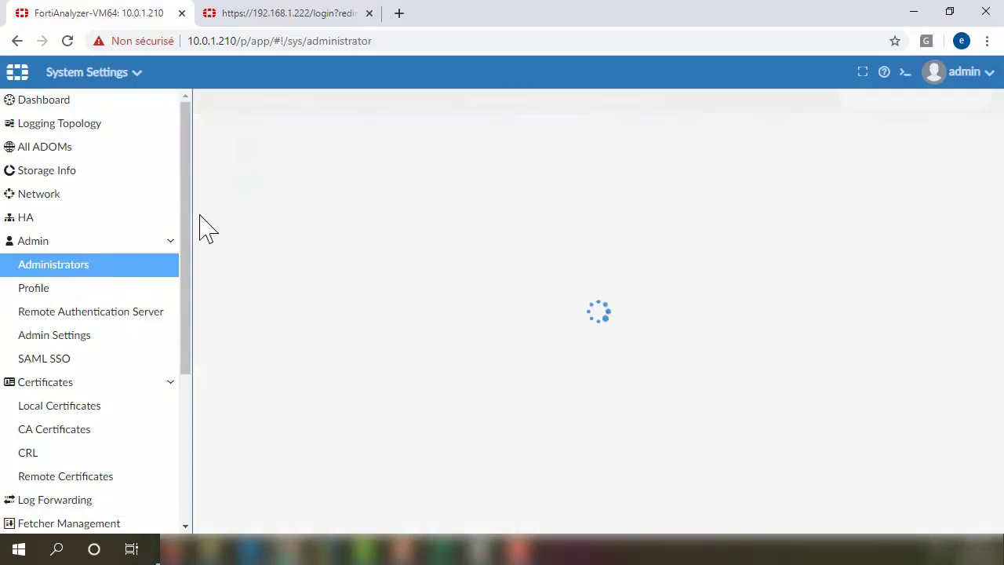
click(259, 101)
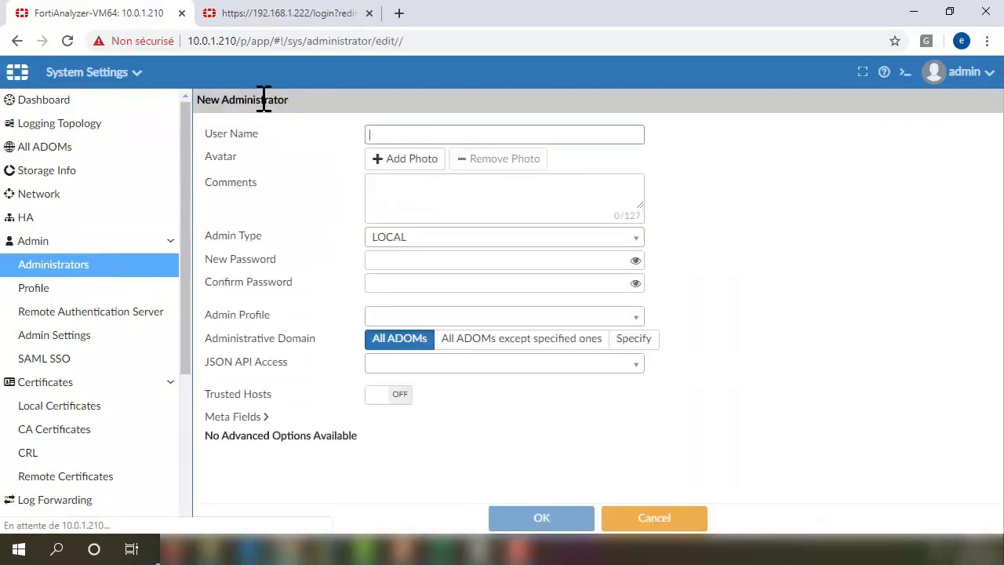
click(101, 273)
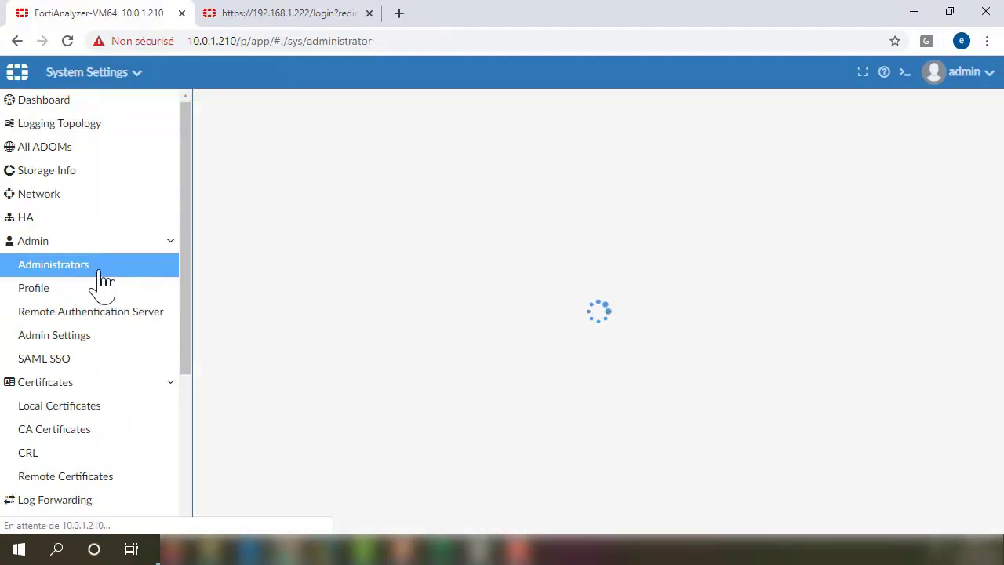
click(290, 181)
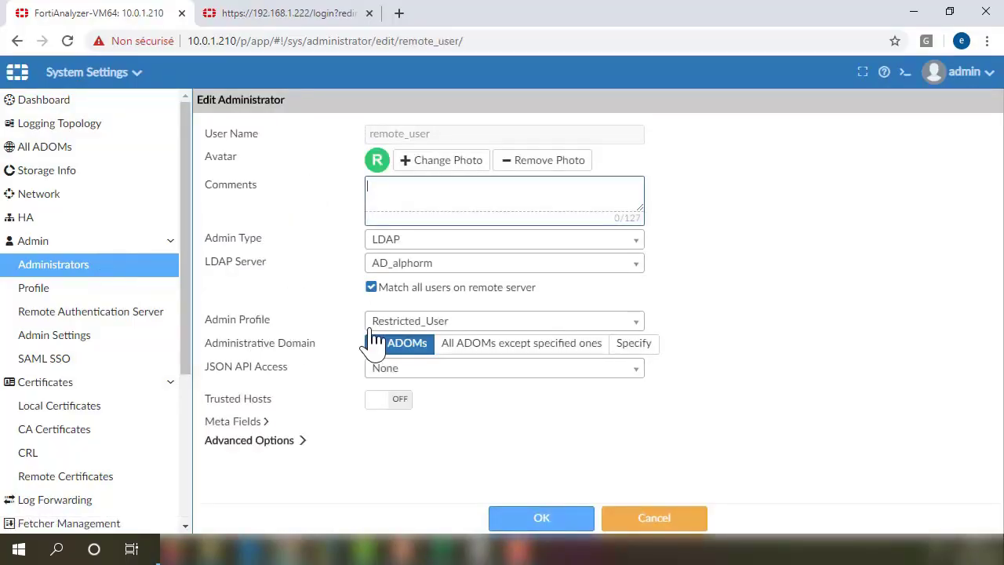
click(375, 326)
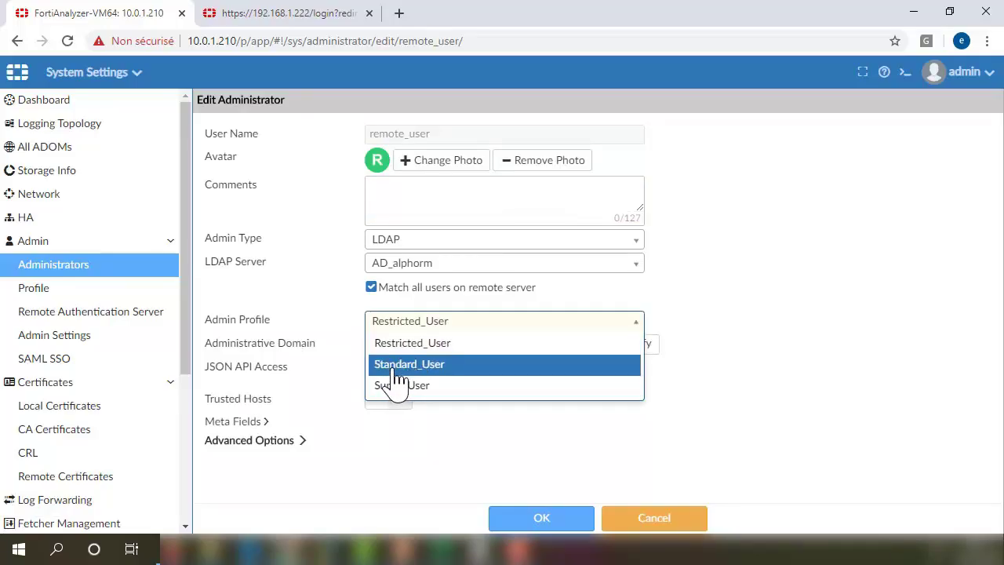
click(398, 365)
click(538, 520)
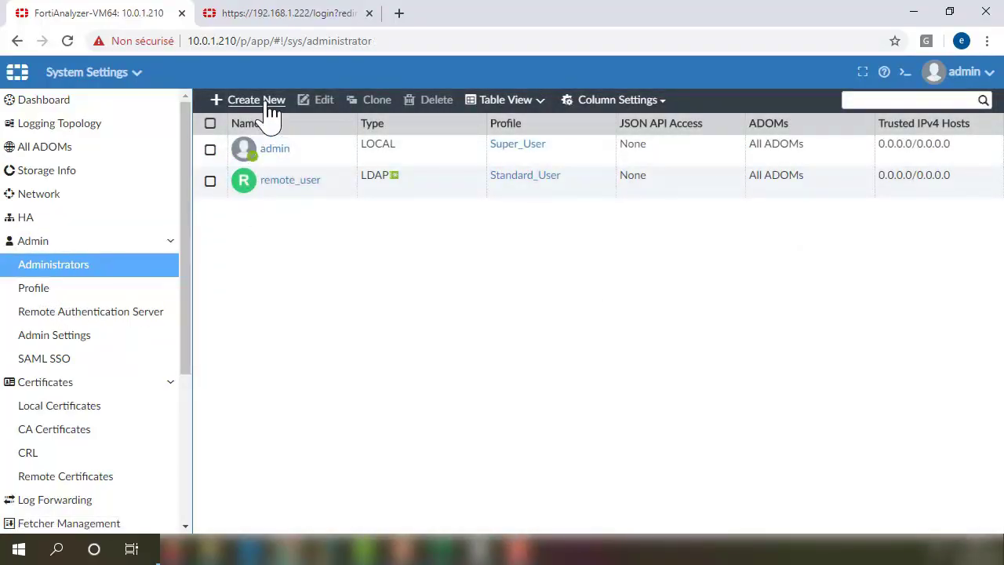
Add a local administrator 'student' with a password and the Standard_User admin profile.
click(271, 110)
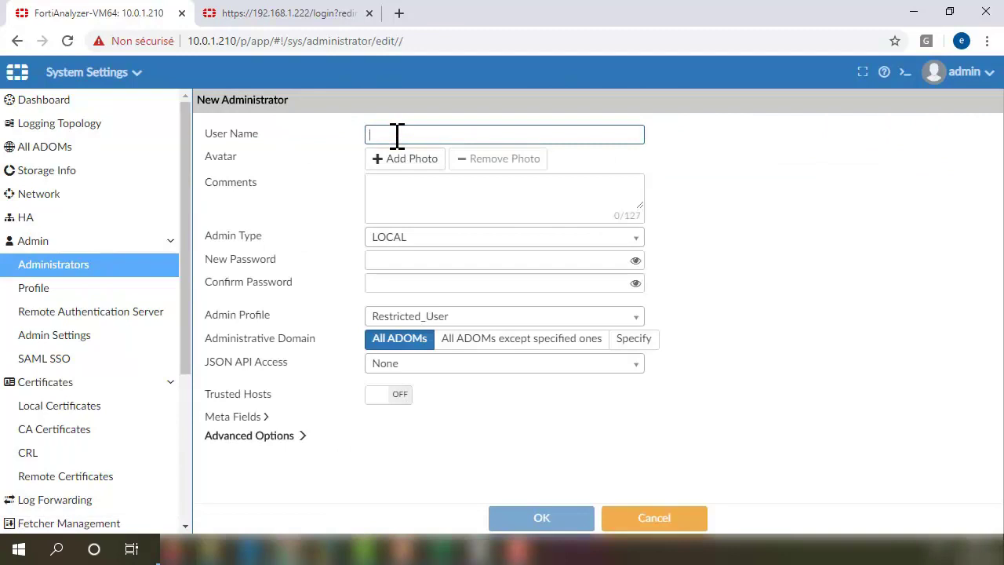
text(student)
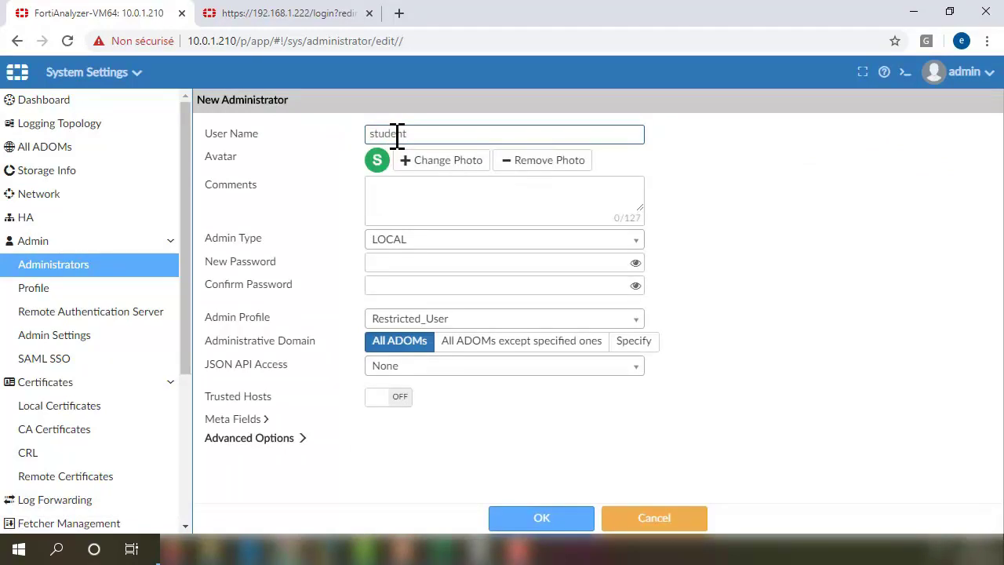
click(399, 263)
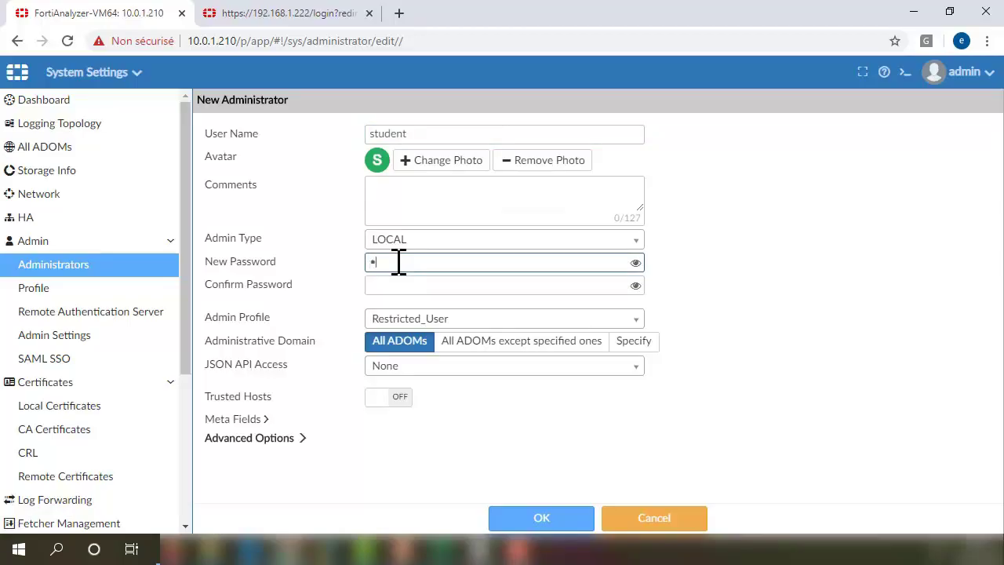
text(1)
key(Tab)
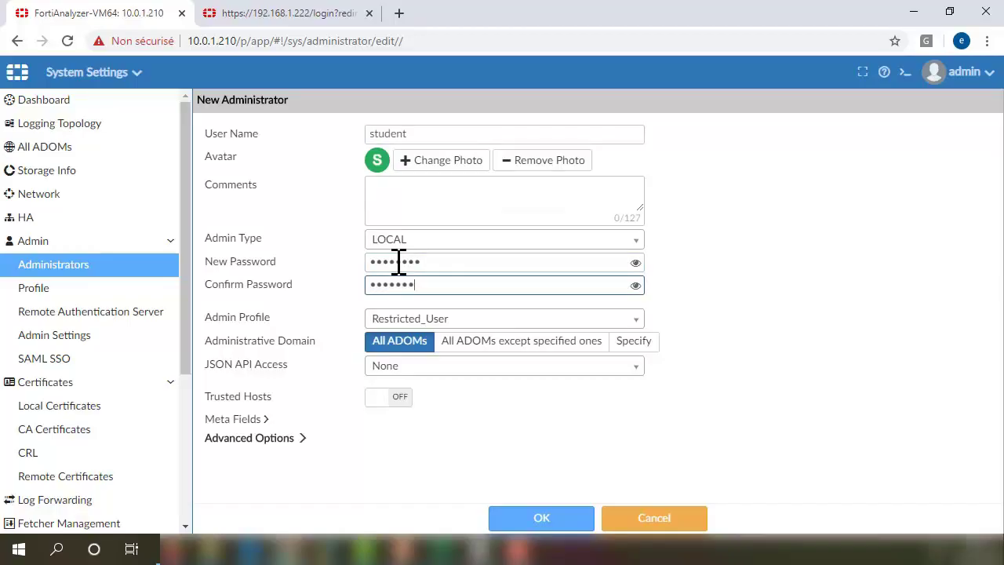
click(635, 263)
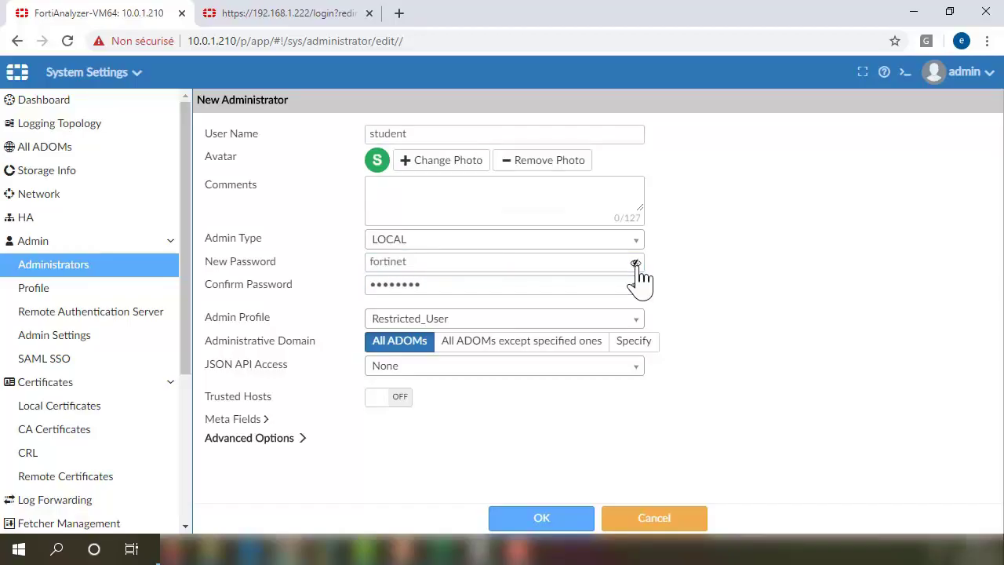
click(636, 265)
click(432, 320)
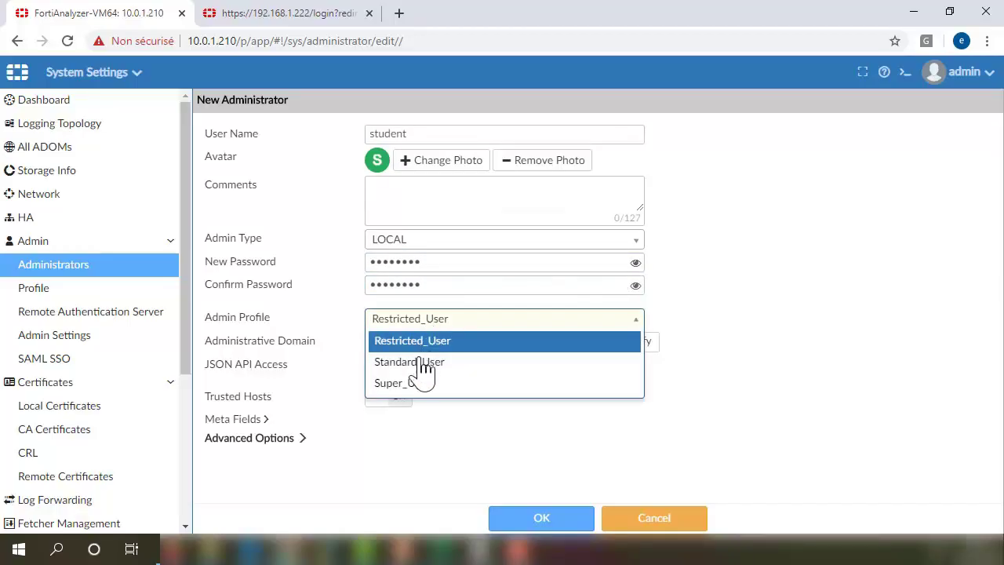
click(420, 359)
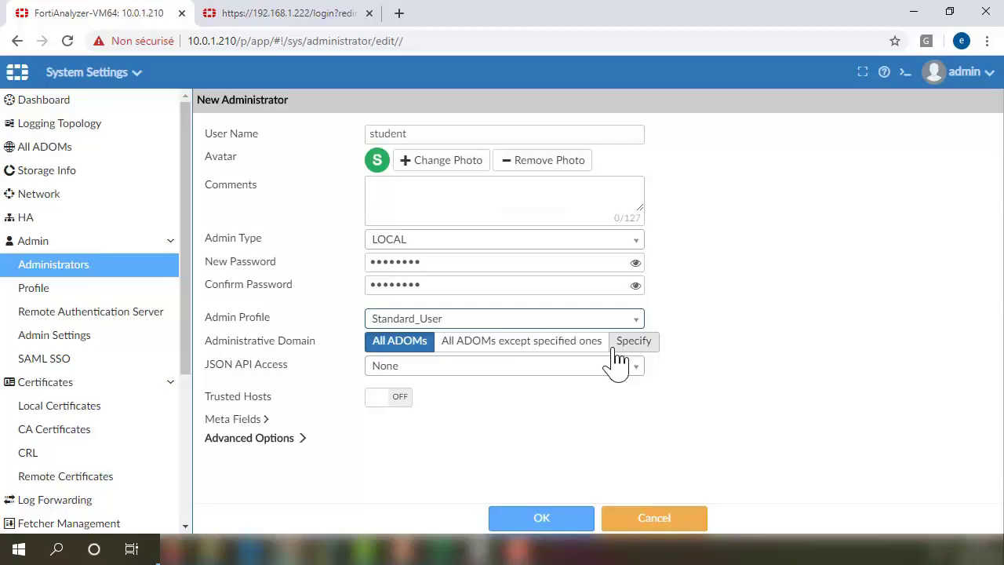
click(540, 517)
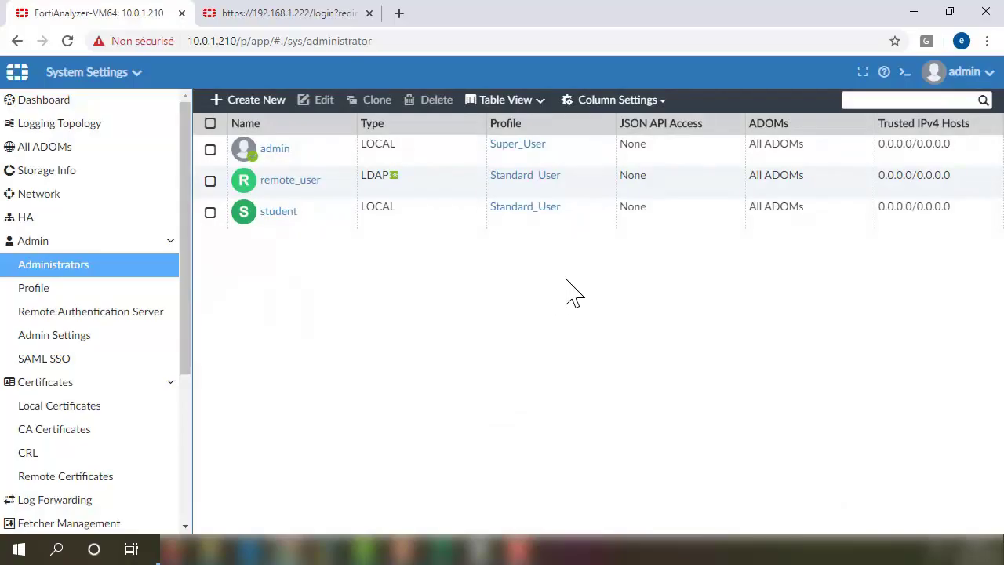
Log out of the admin session and sign in as student with its password.
click(964, 72)
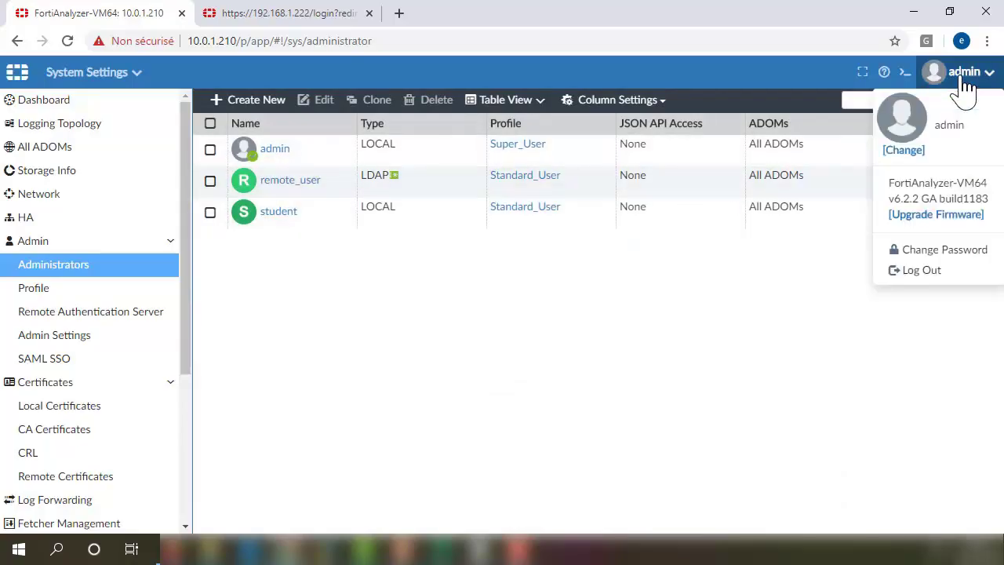
click(931, 277)
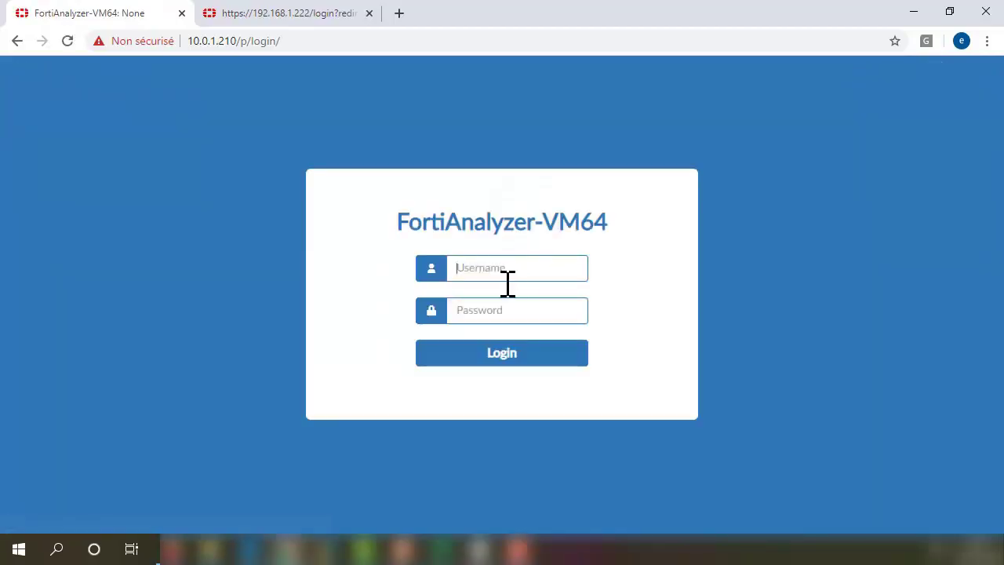
text(s)
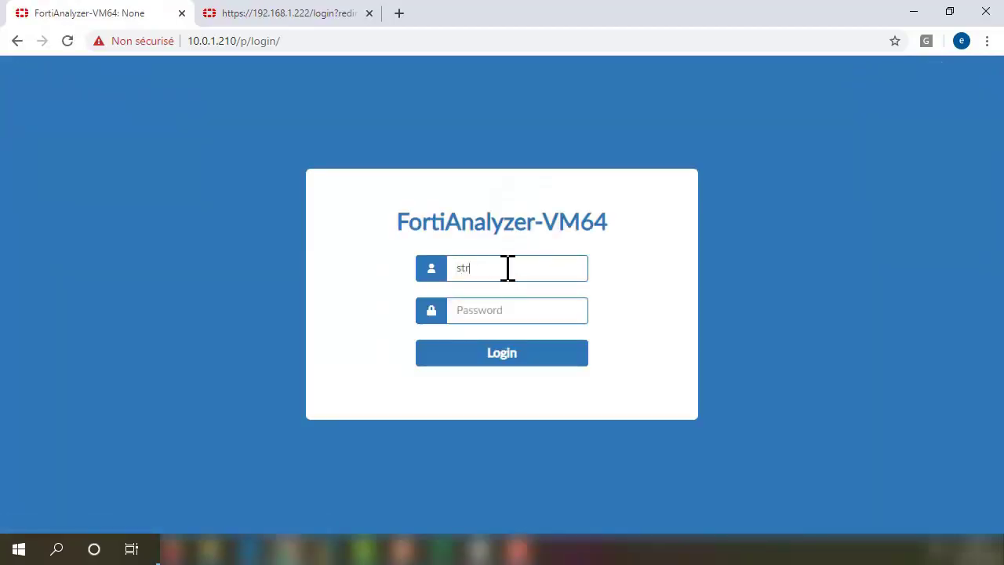
text(tudent)
key(Tab)
text(fortinet)
click(511, 363)
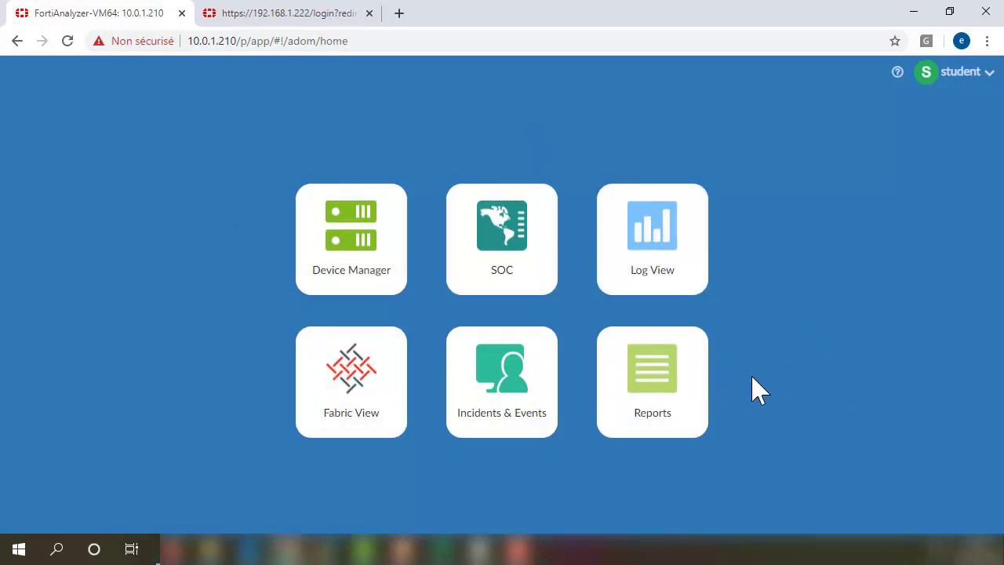
Log out of the student session and sign back in as admin.
click(970, 77)
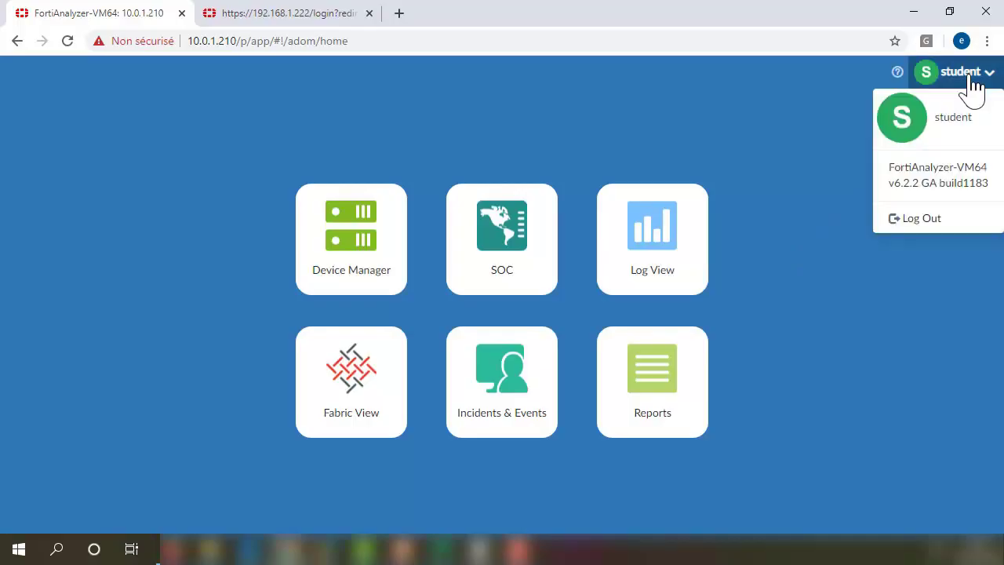
click(918, 227)
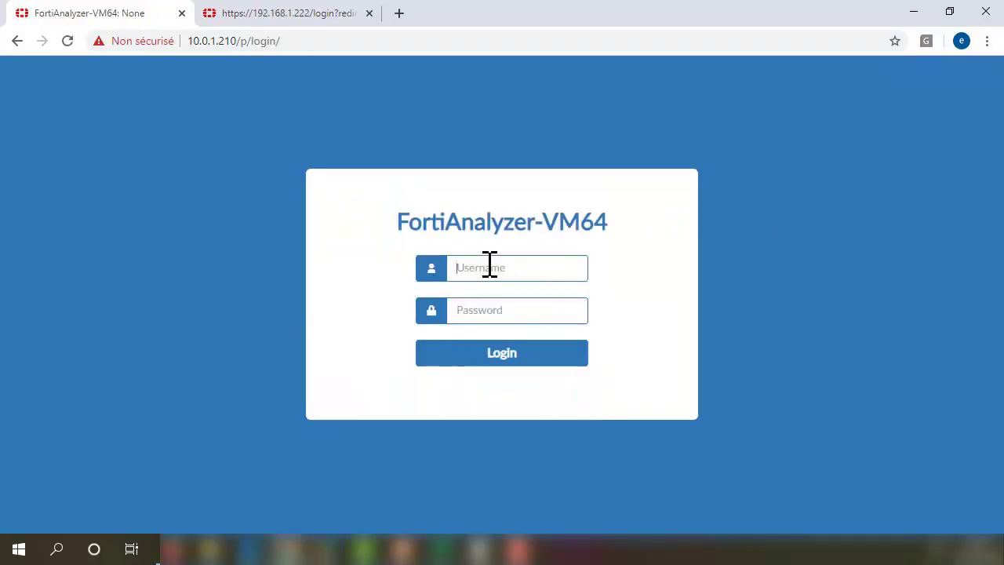
text(ad)
text(••)
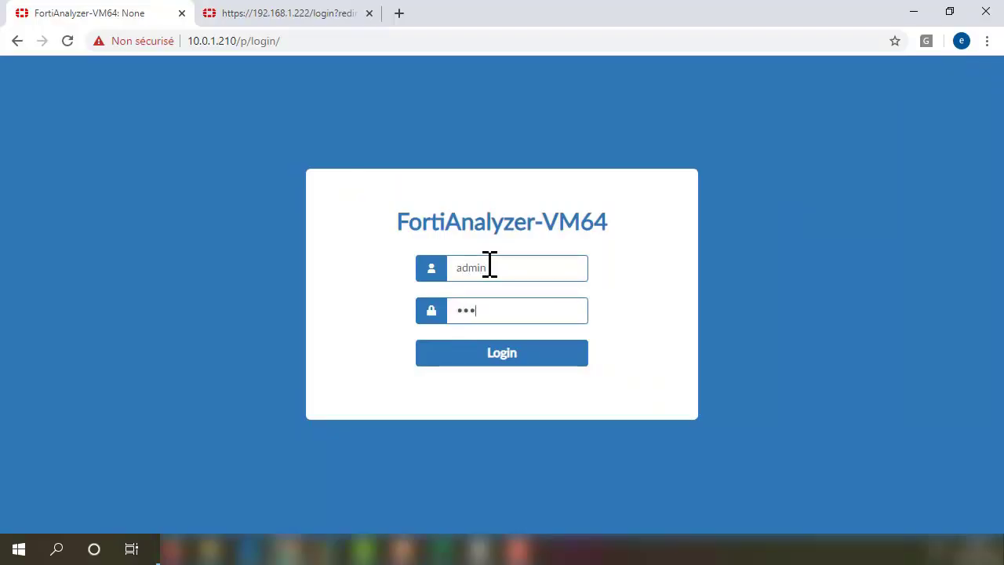
key(Return)
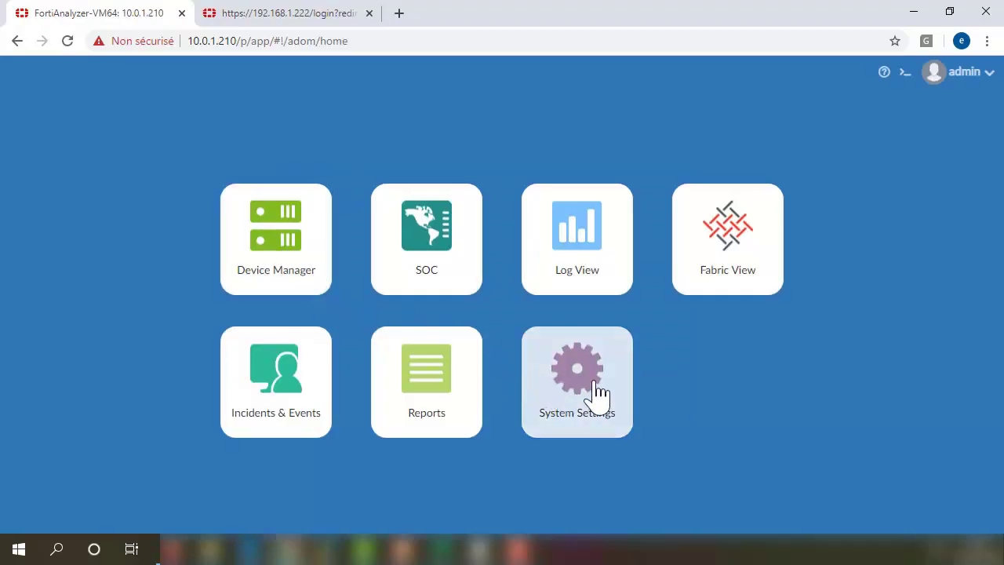
Edit student in System Settings: enable Trusted Hosts with IPv4 Host 1 set to 192.168.1.22/24.
click(597, 397)
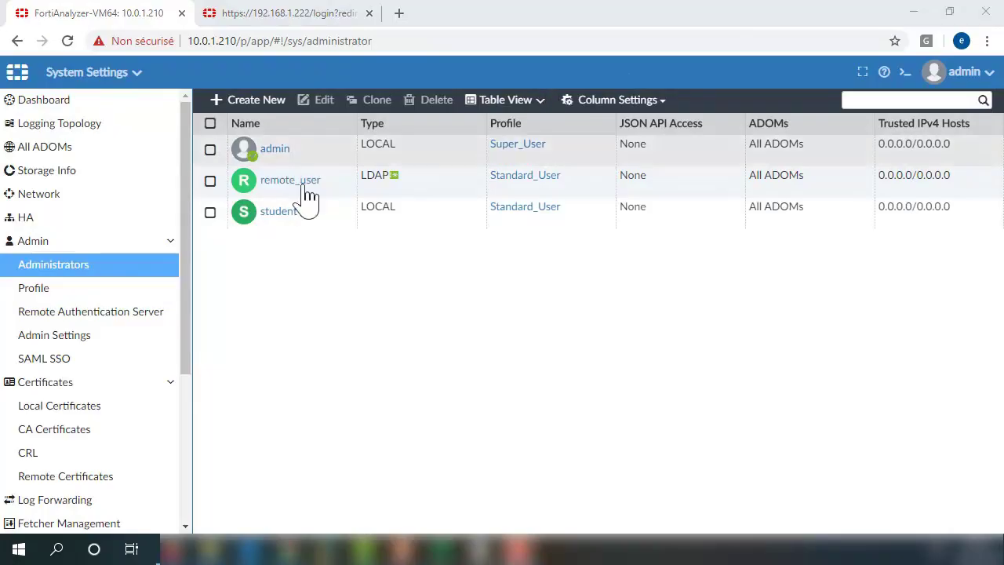
click(269, 220)
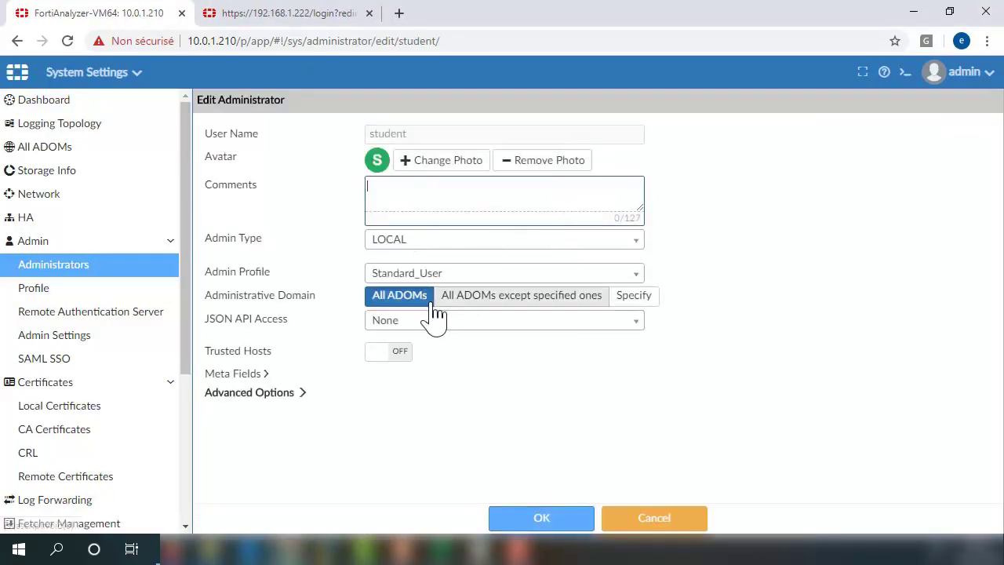
click(377, 353)
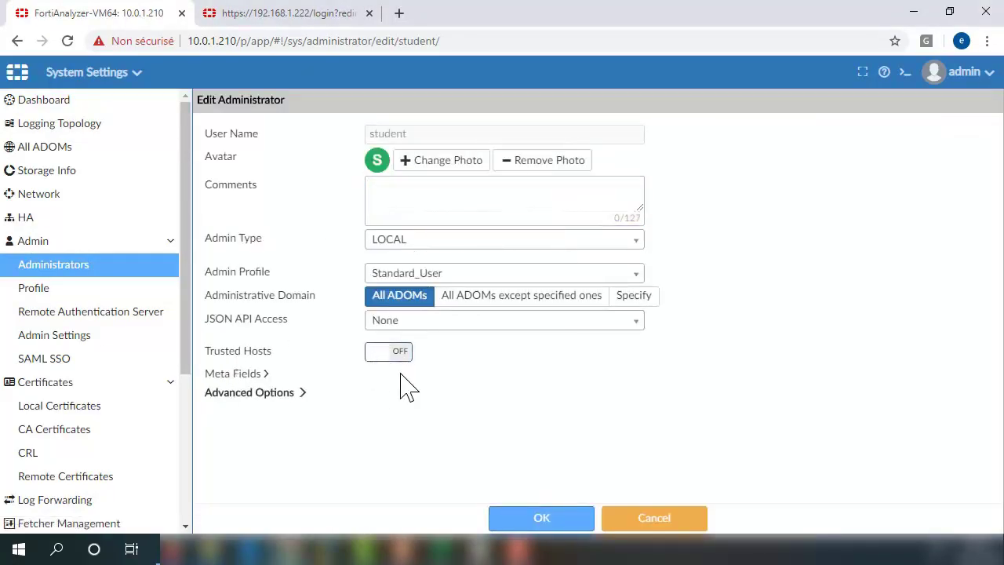
click(403, 363)
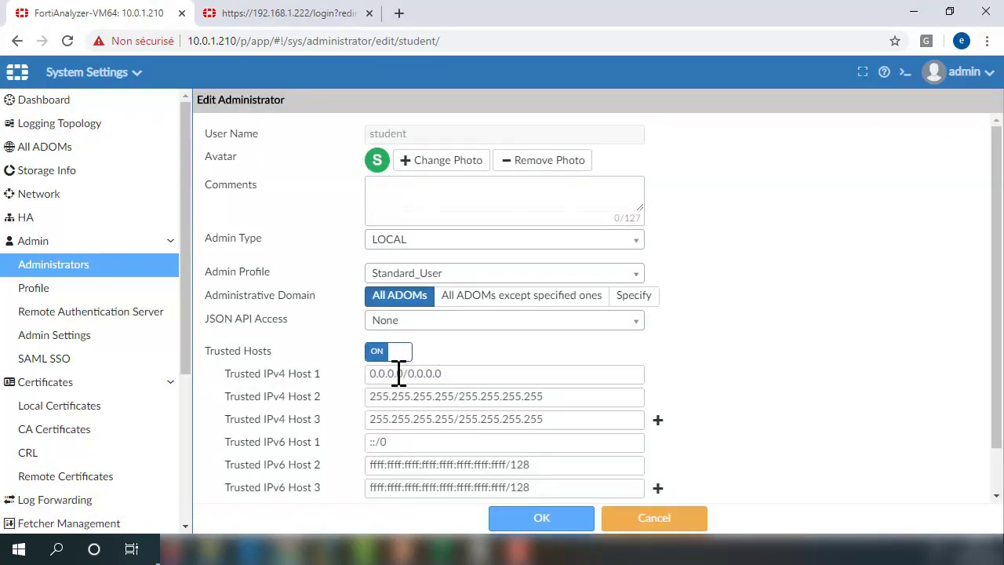
double_click(403, 373)
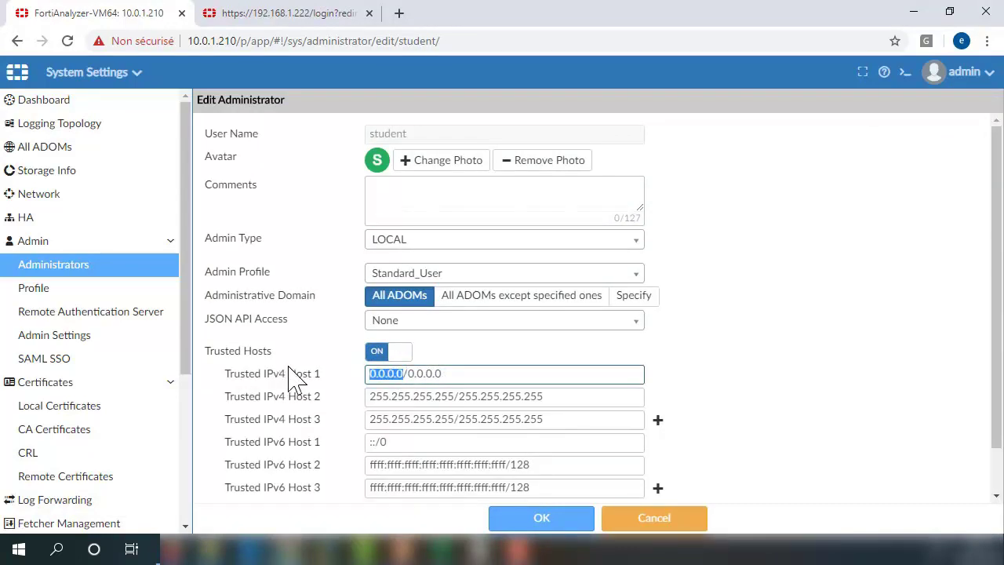
text(192.168.1)
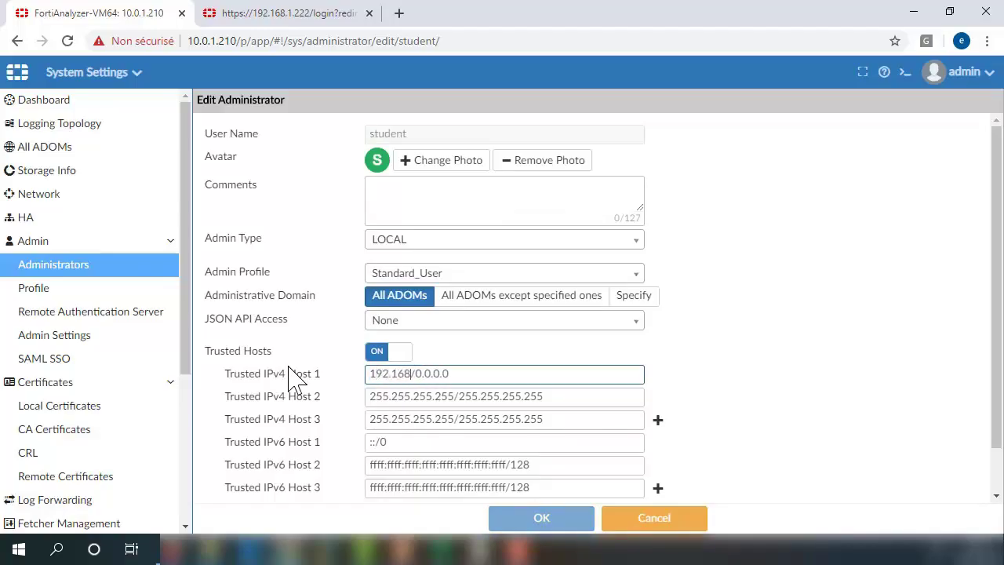
text(.22)
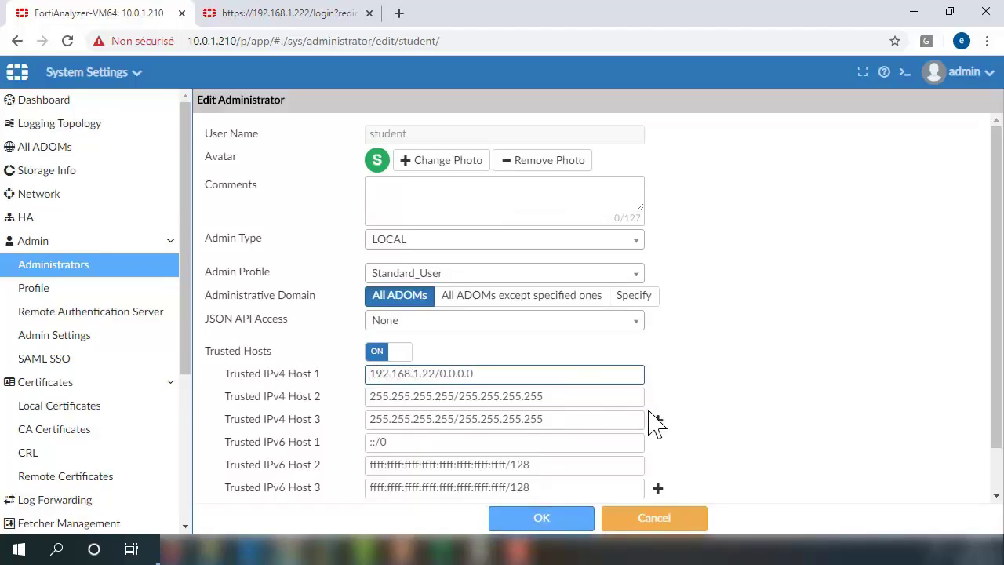
double_click(444, 374)
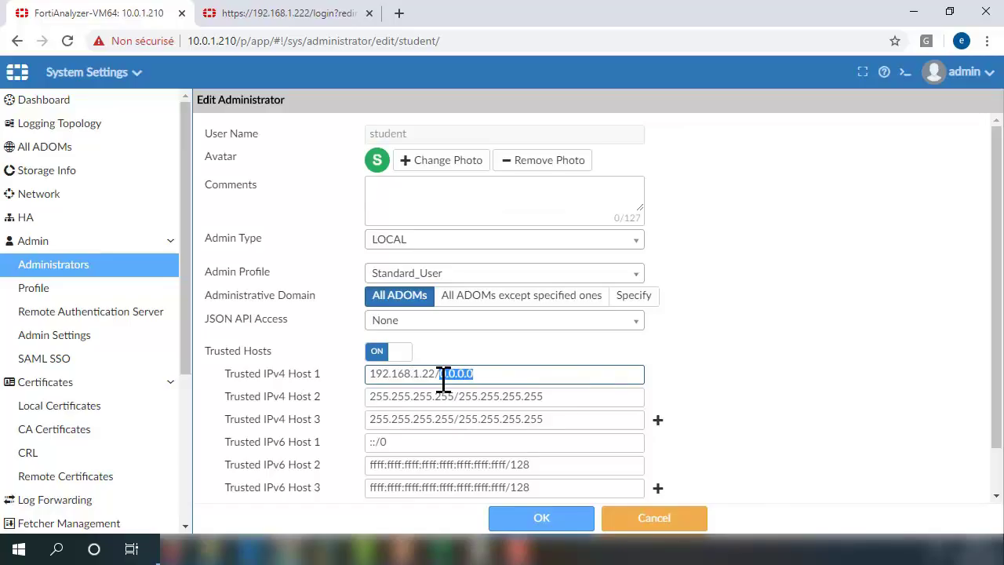
text(24)
click(524, 519)
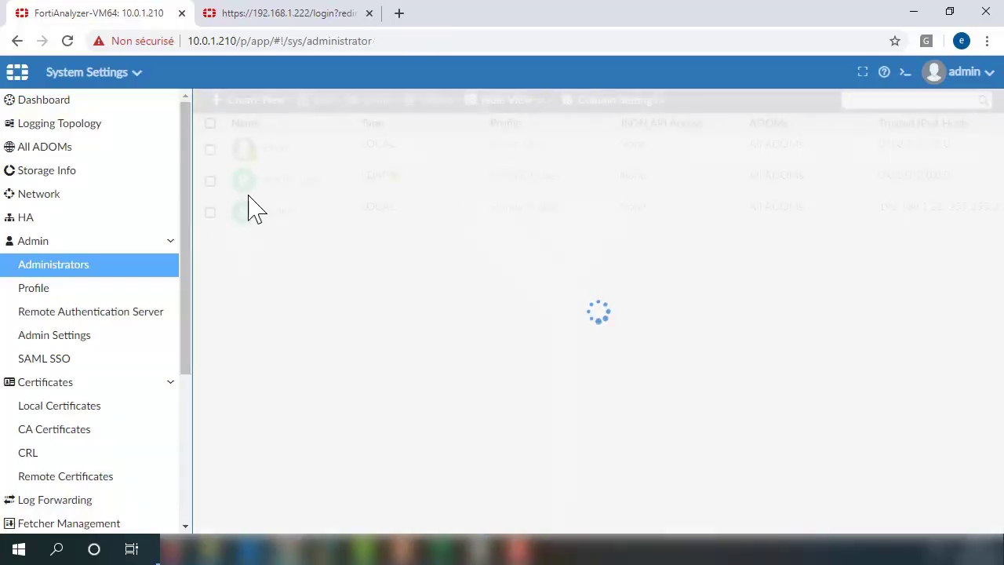
Log out of admin and attempt a student login, which is rejected with an authentication failure.
click(969, 72)
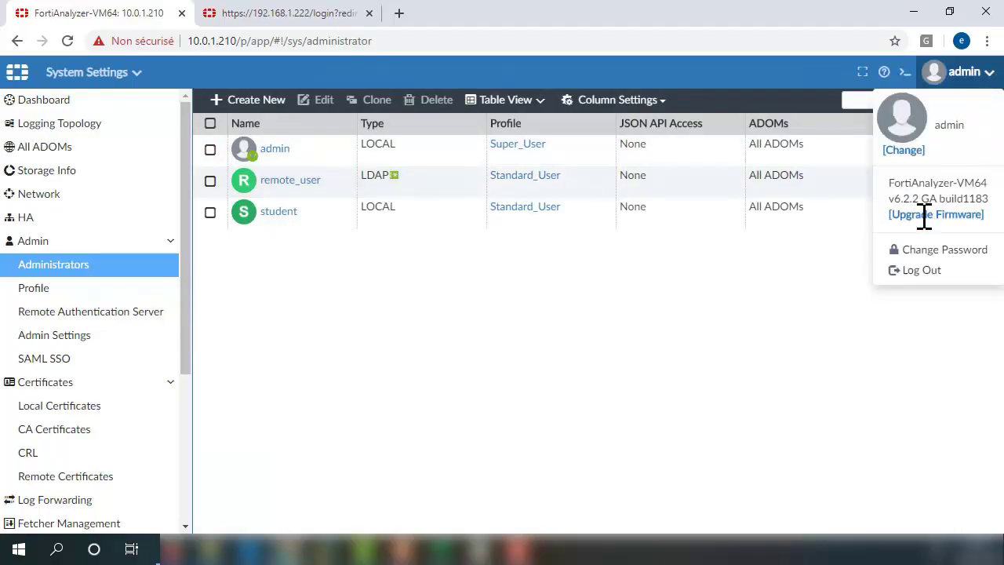
click(925, 274)
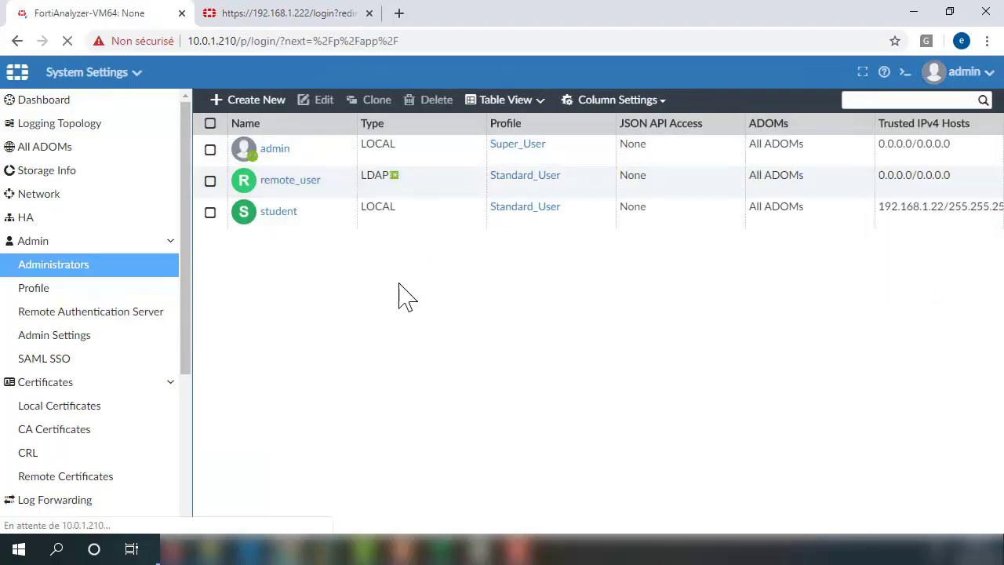
text(s)
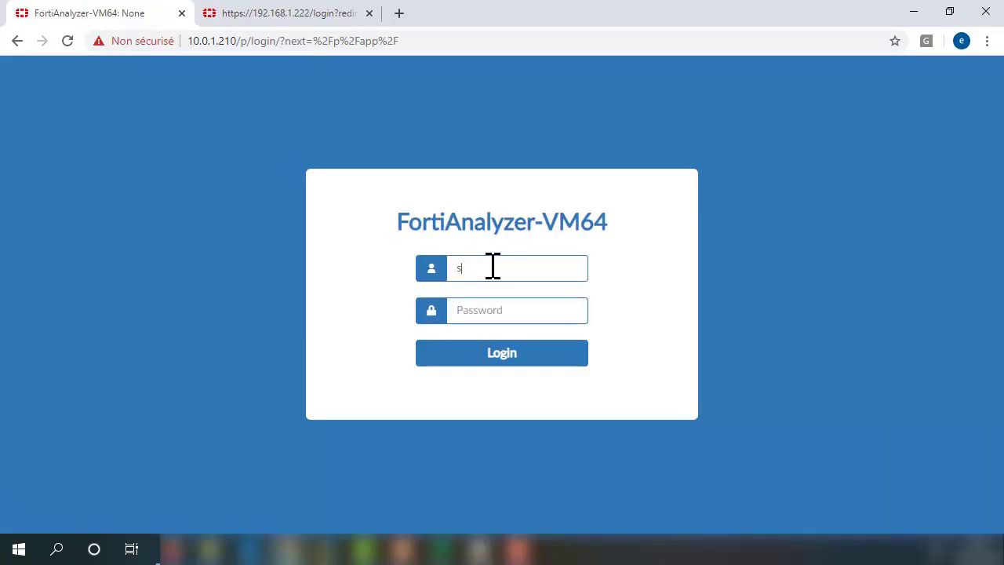
text(tudent)
key(Tab)
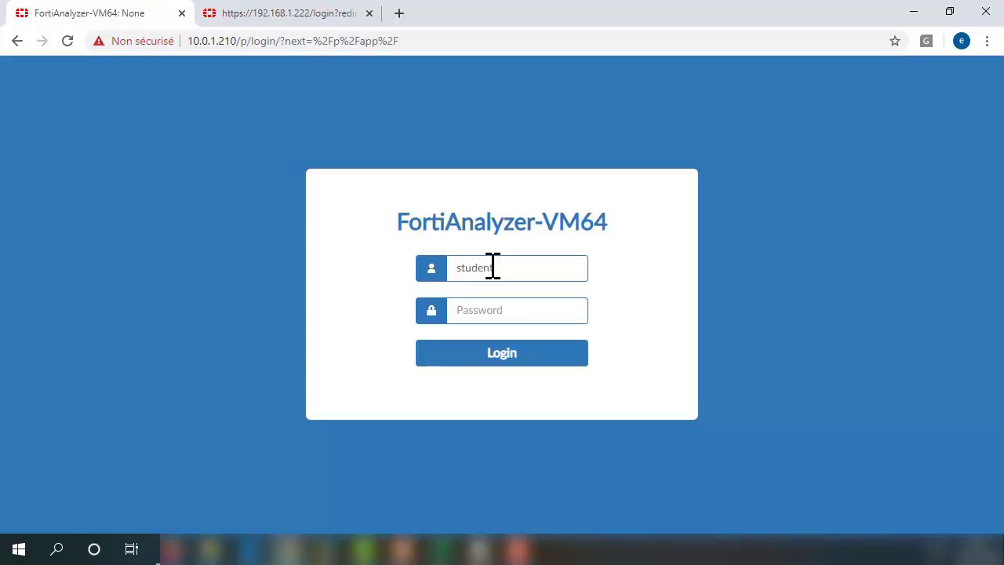
text(portinet)
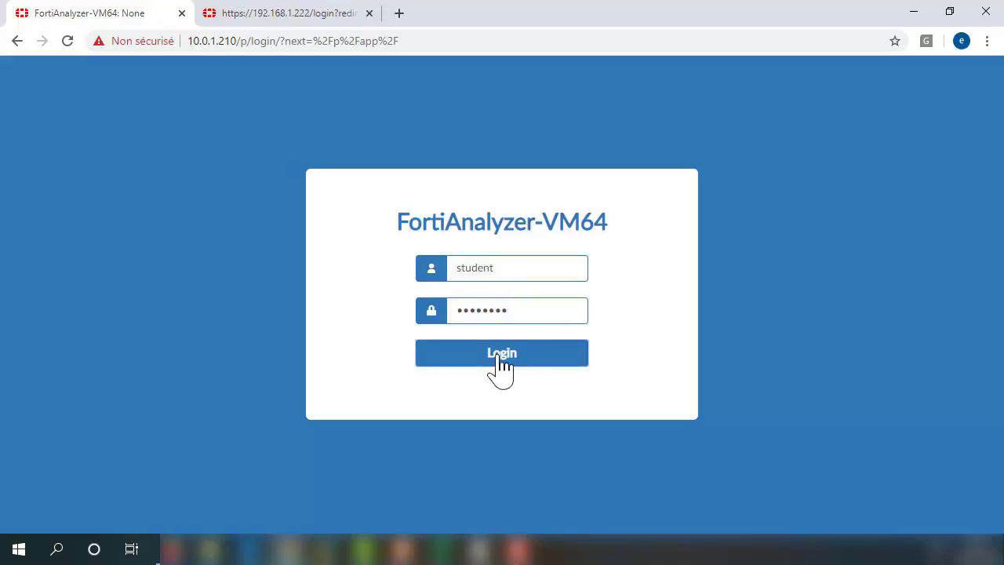
click(499, 355)
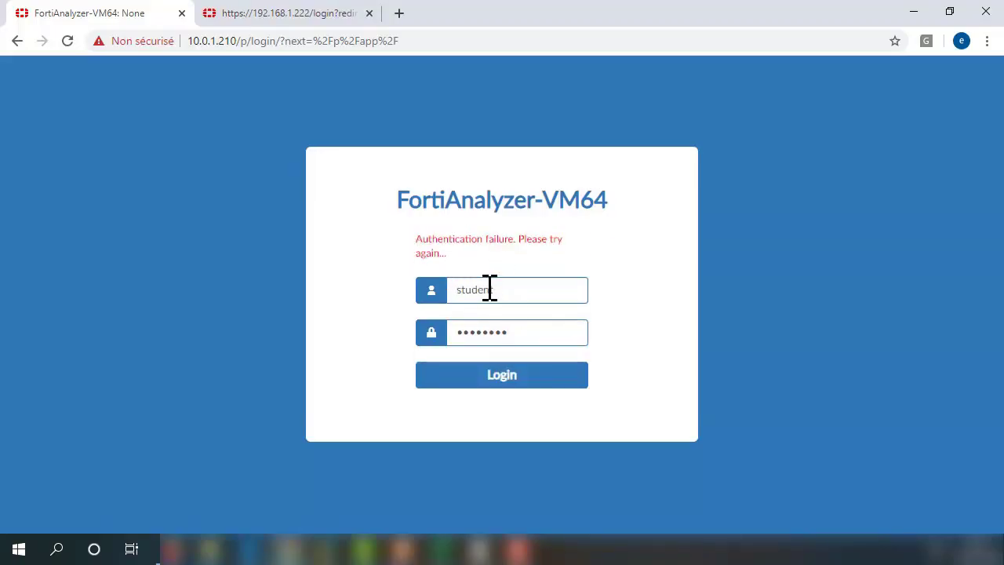
Replace the username with admin, enter its password, and sign in.
drag(507, 289, 436, 292)
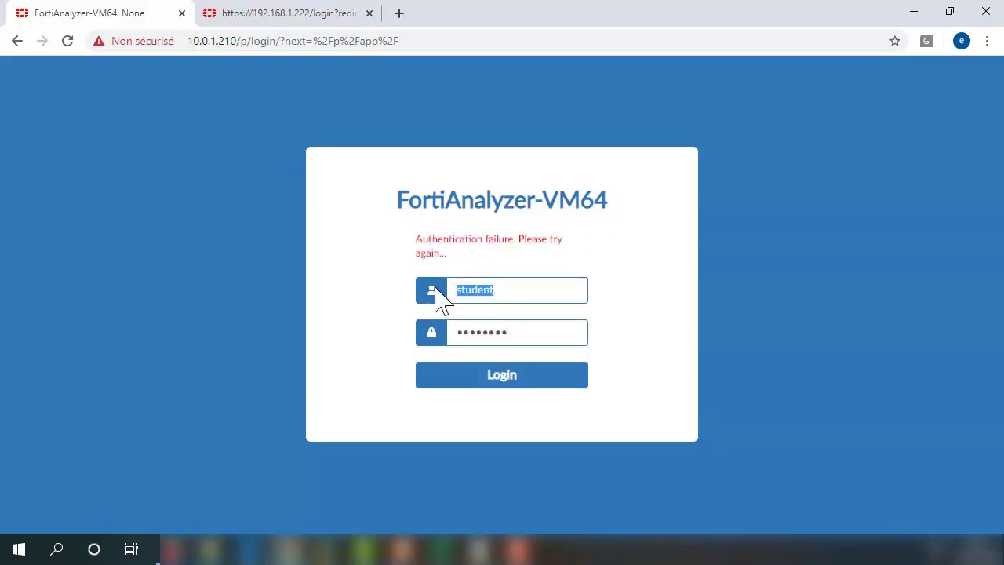
text(admin)
key(Tab)
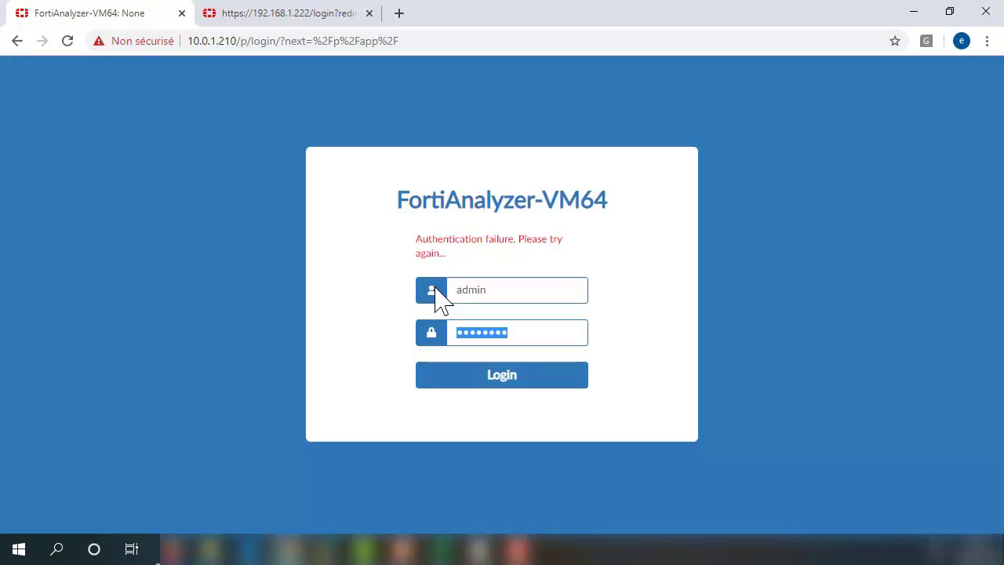
text(••••)
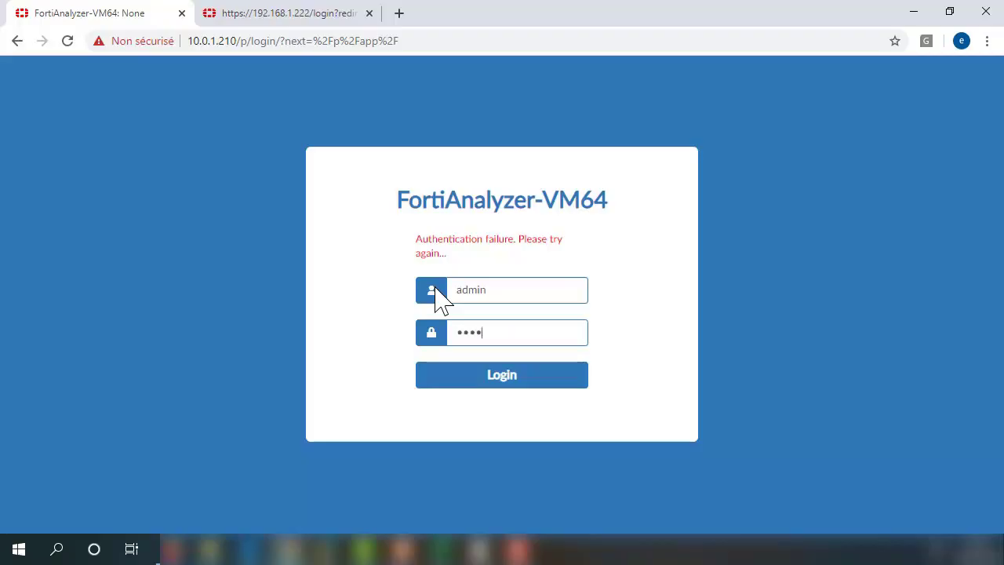
key(Return)
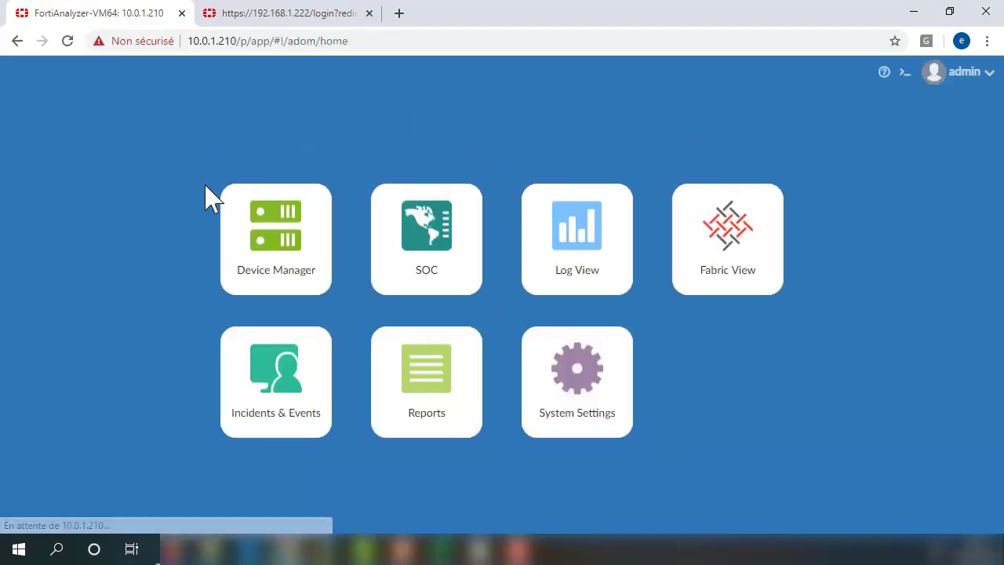
Open the System Settings administrators list and check student's trusted IPv4 hosts value.
click(611, 410)
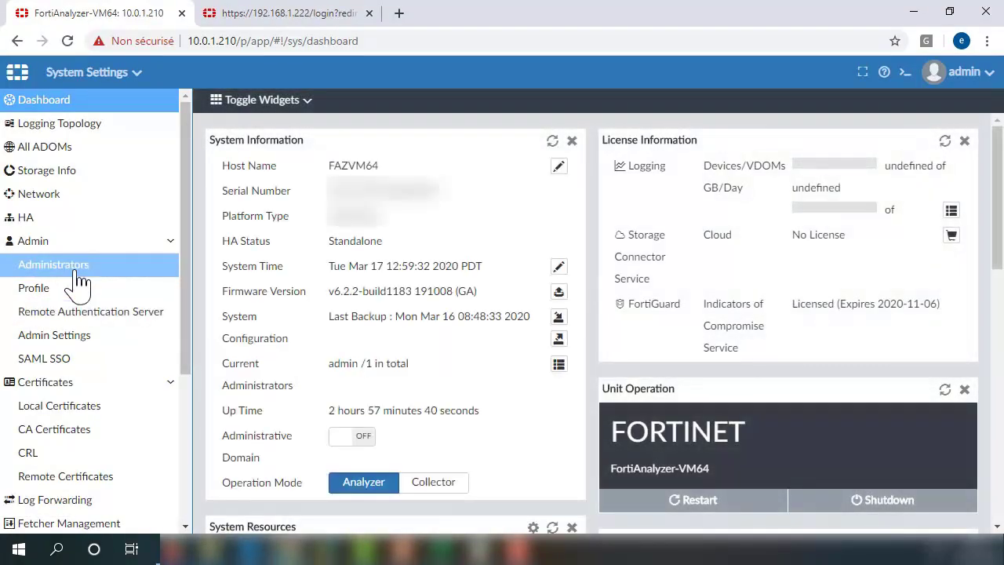
click(76, 270)
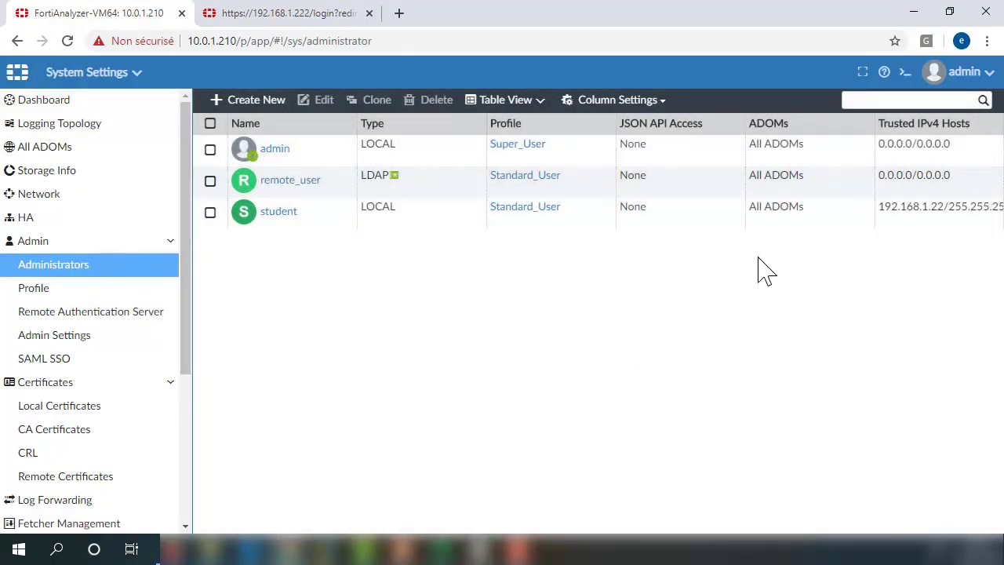
drag(879, 209, 1003, 207)
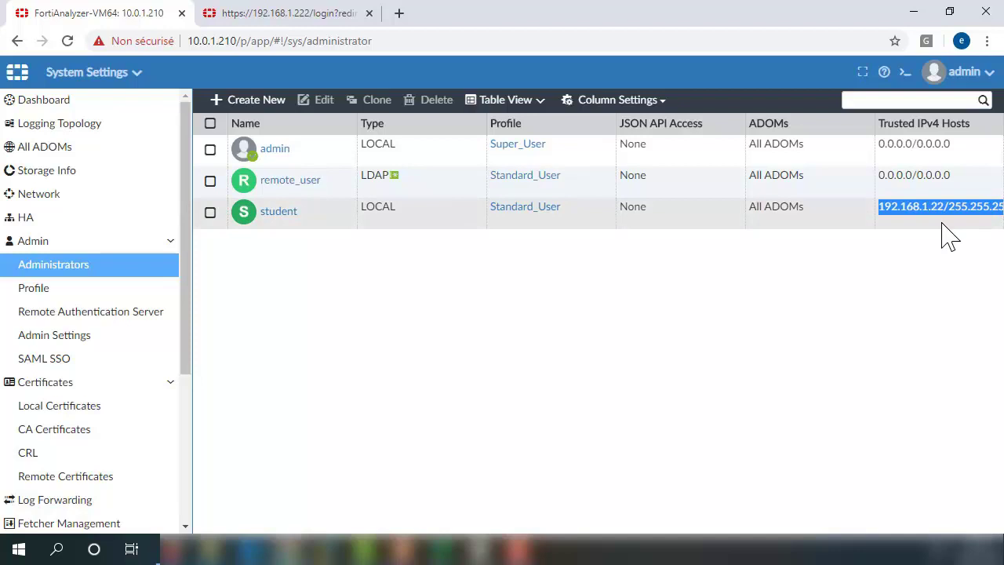
Edit student, switch Trusted Hosts off, and return to the administrators list.
click(271, 211)
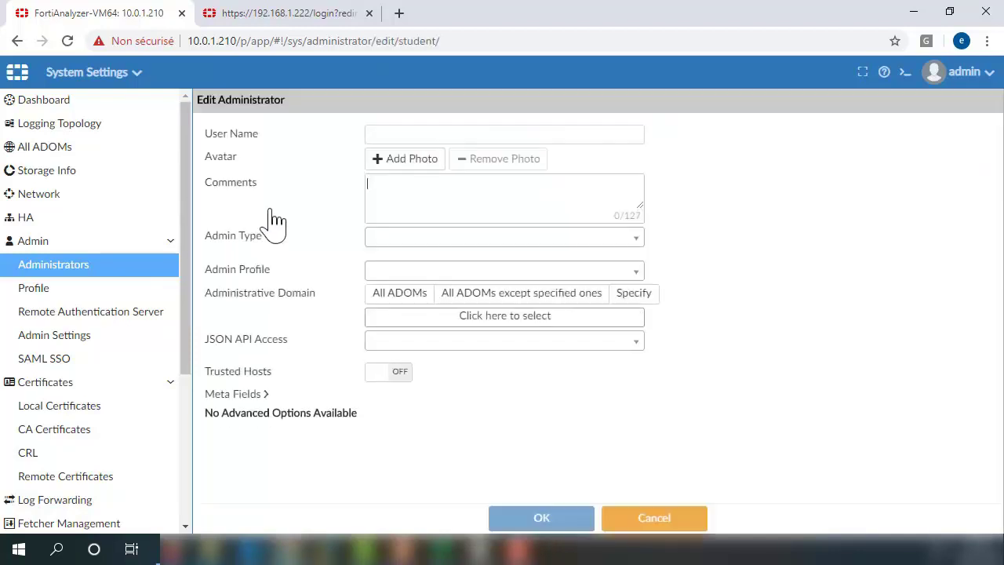
click(397, 353)
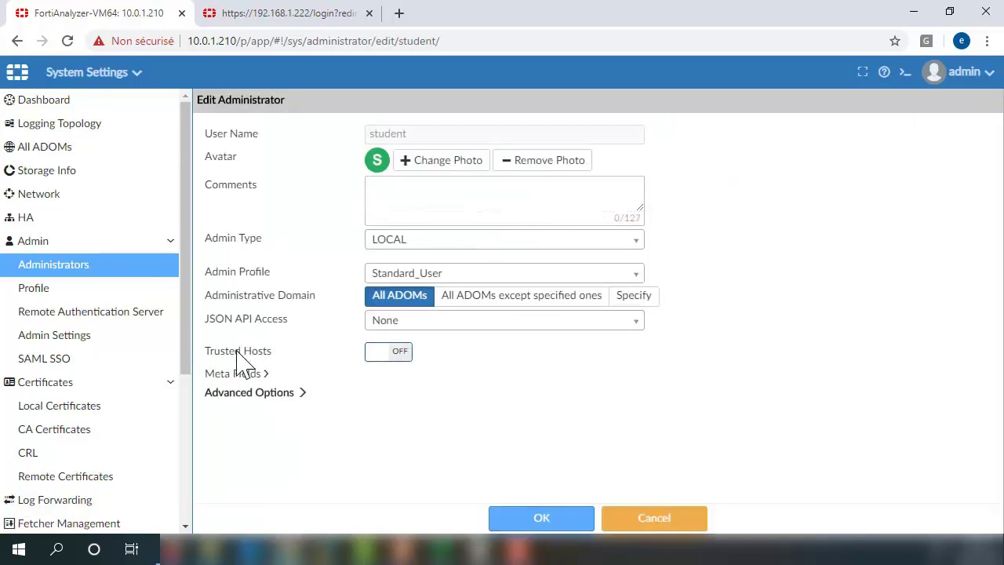
drag(273, 354, 224, 369)
click(208, 366)
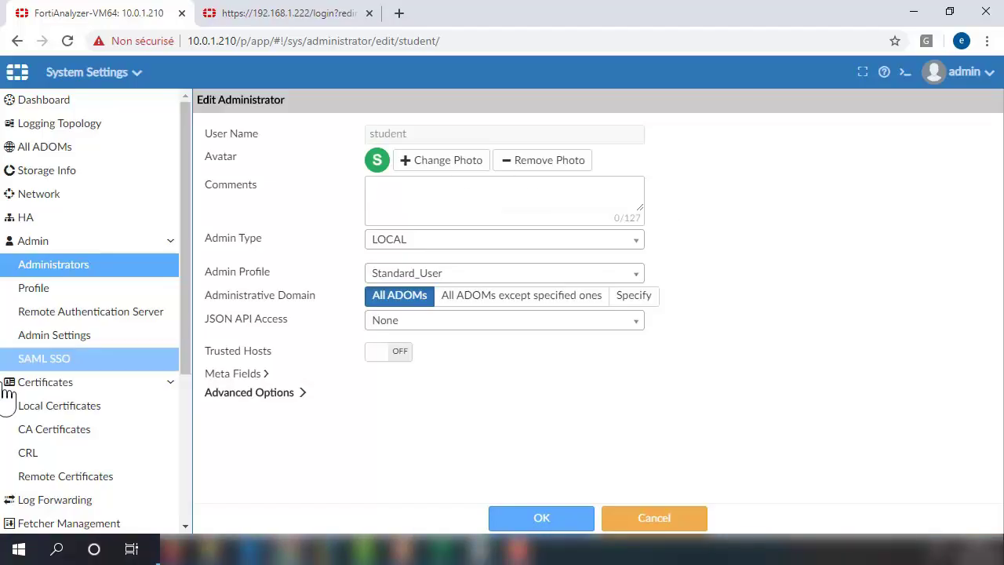
click(50, 267)
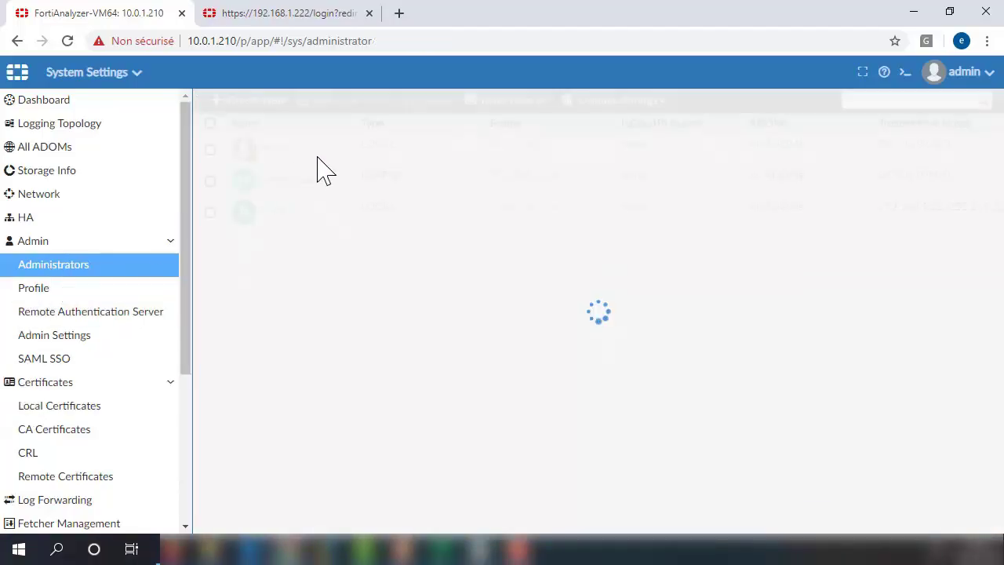